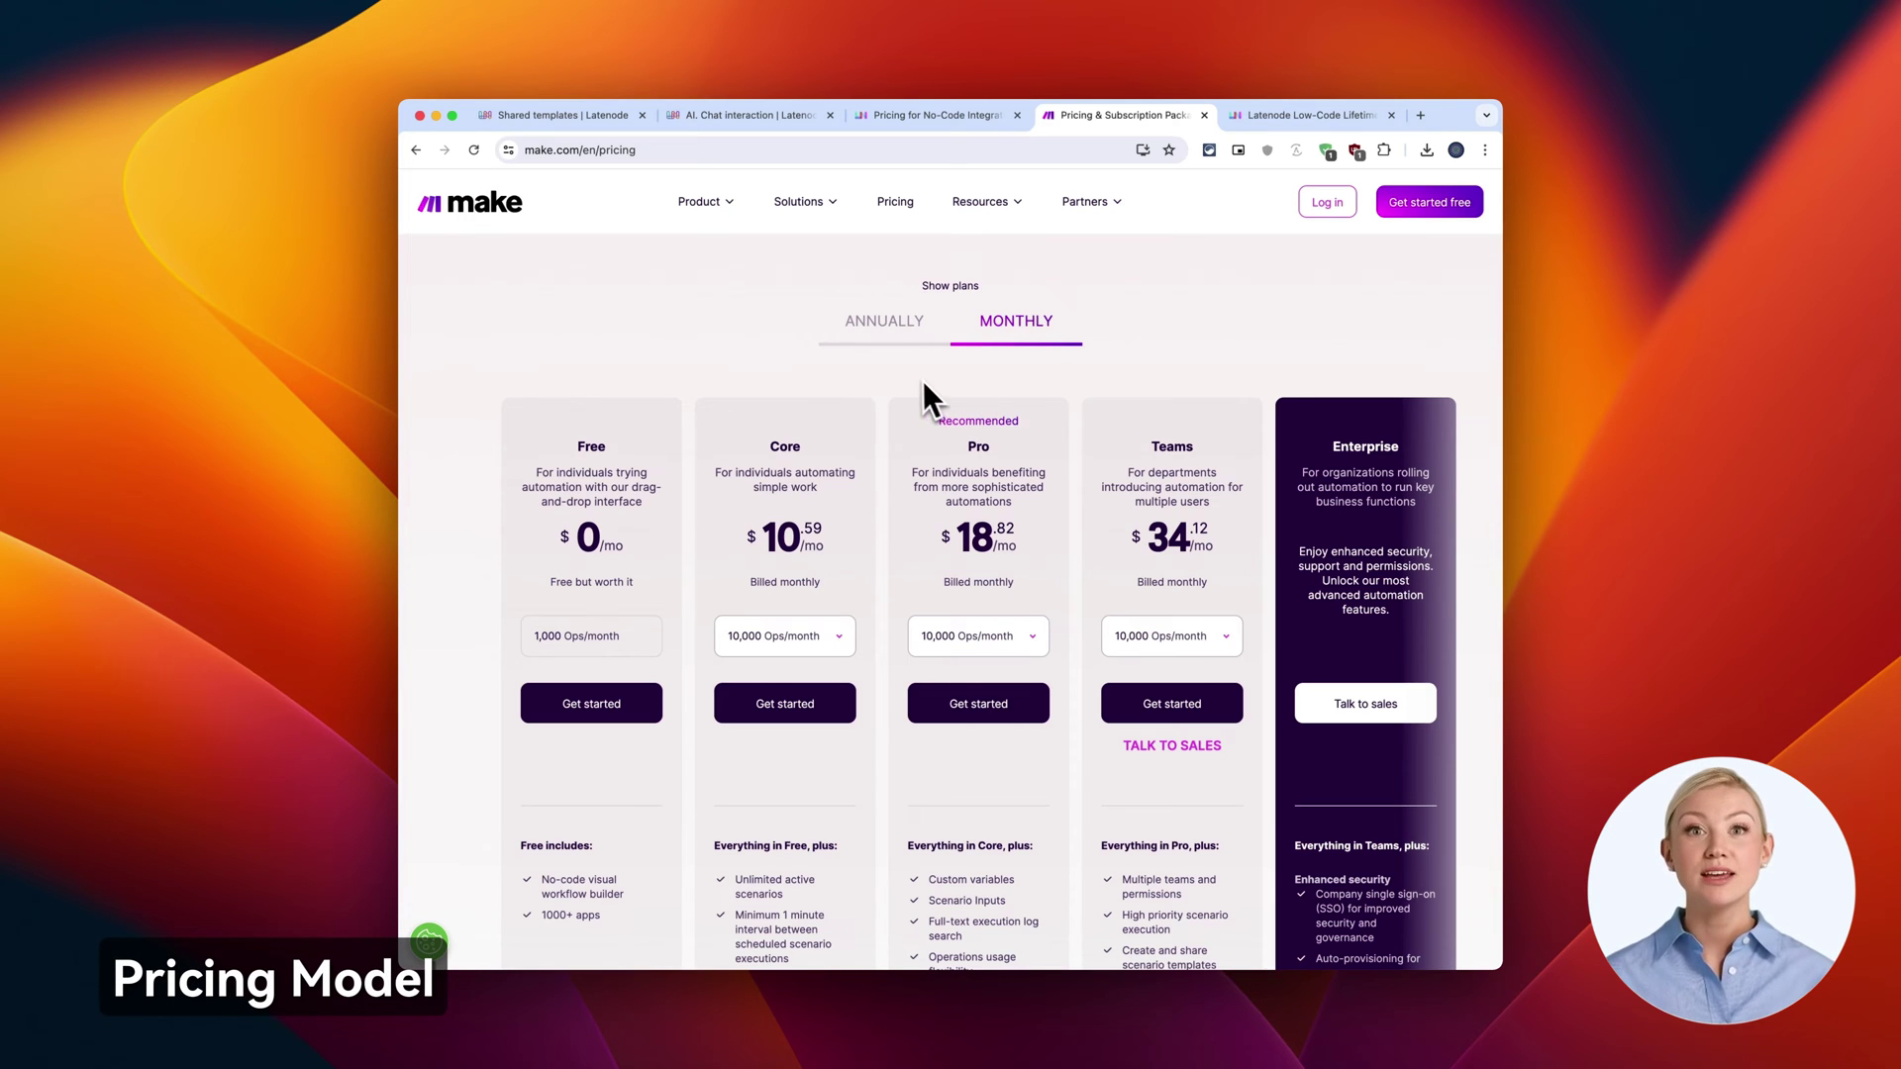
pyautogui.scroll(-5, 1264, 360)
pyautogui.scroll(-5, 1263, 362)
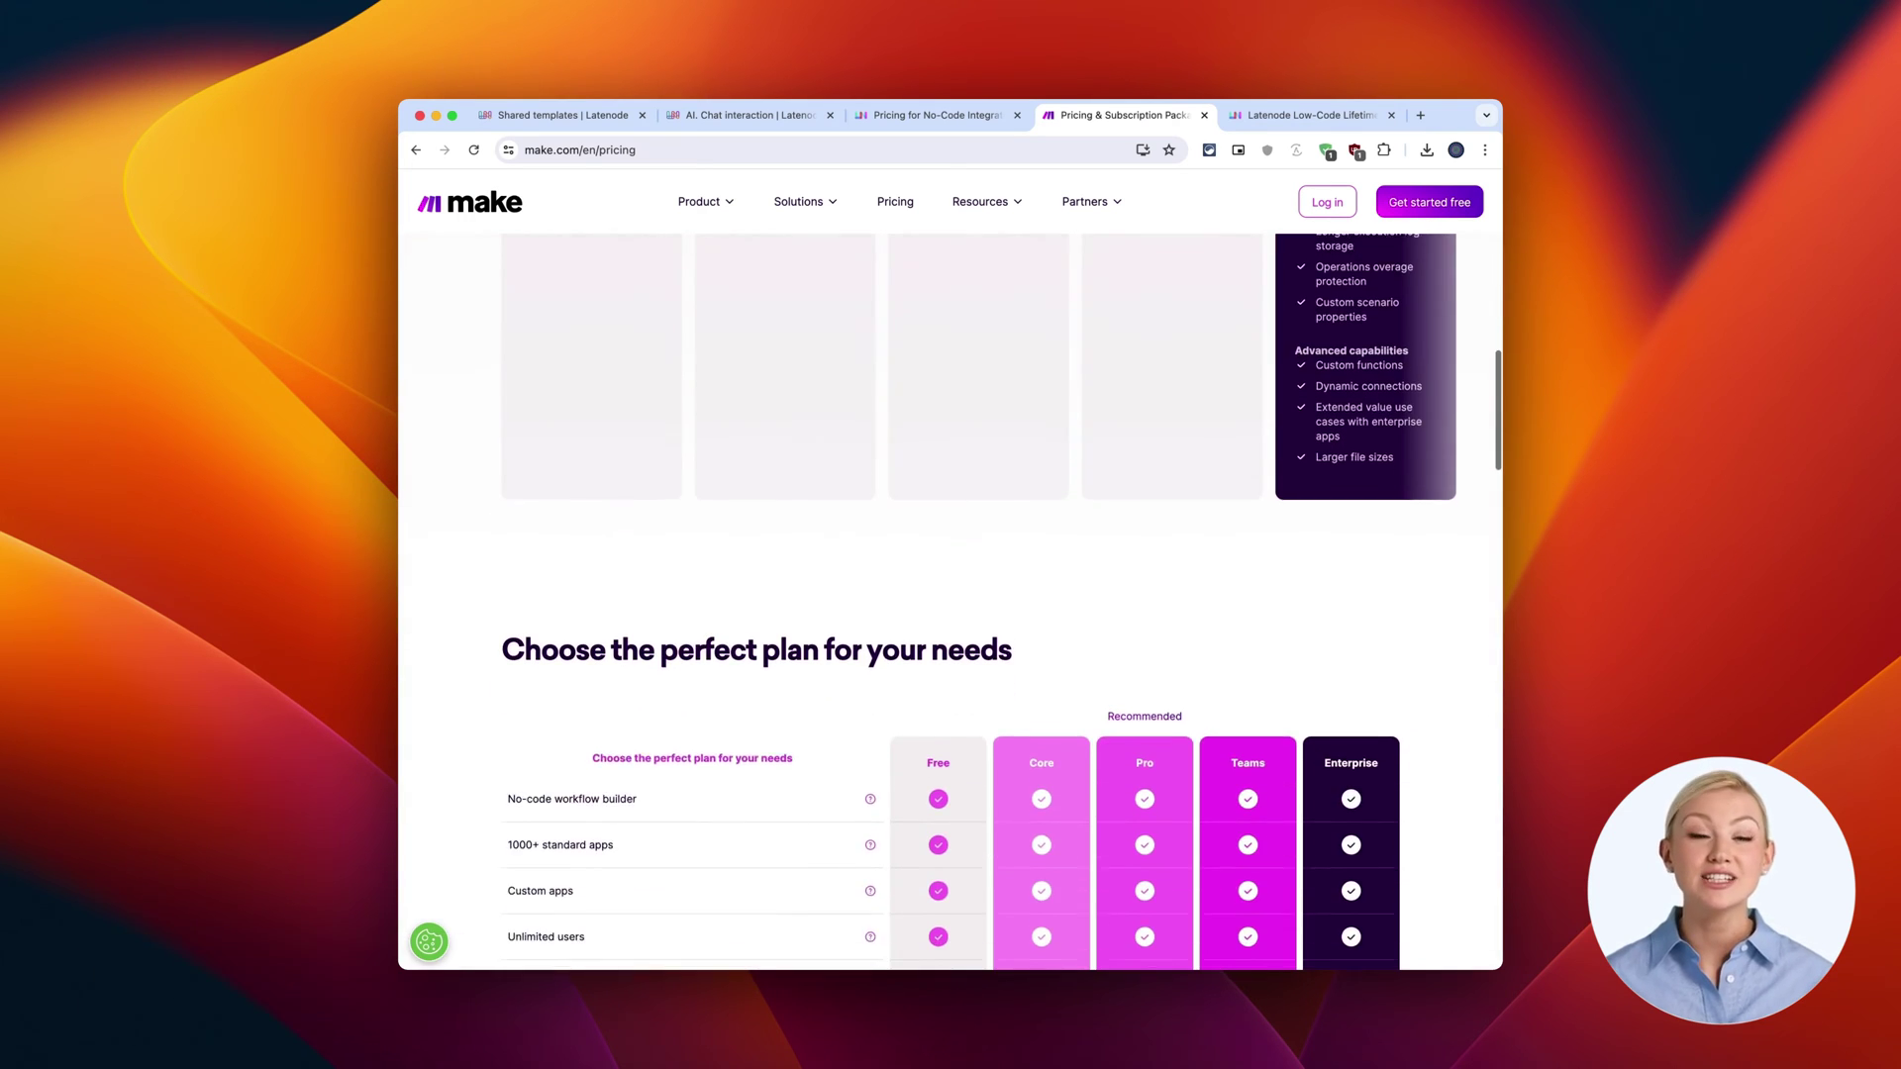
pyautogui.scroll(-3, 1264, 361)
pyautogui.scroll(-2, 981, 594)
pyautogui.scroll(-3, 981, 595)
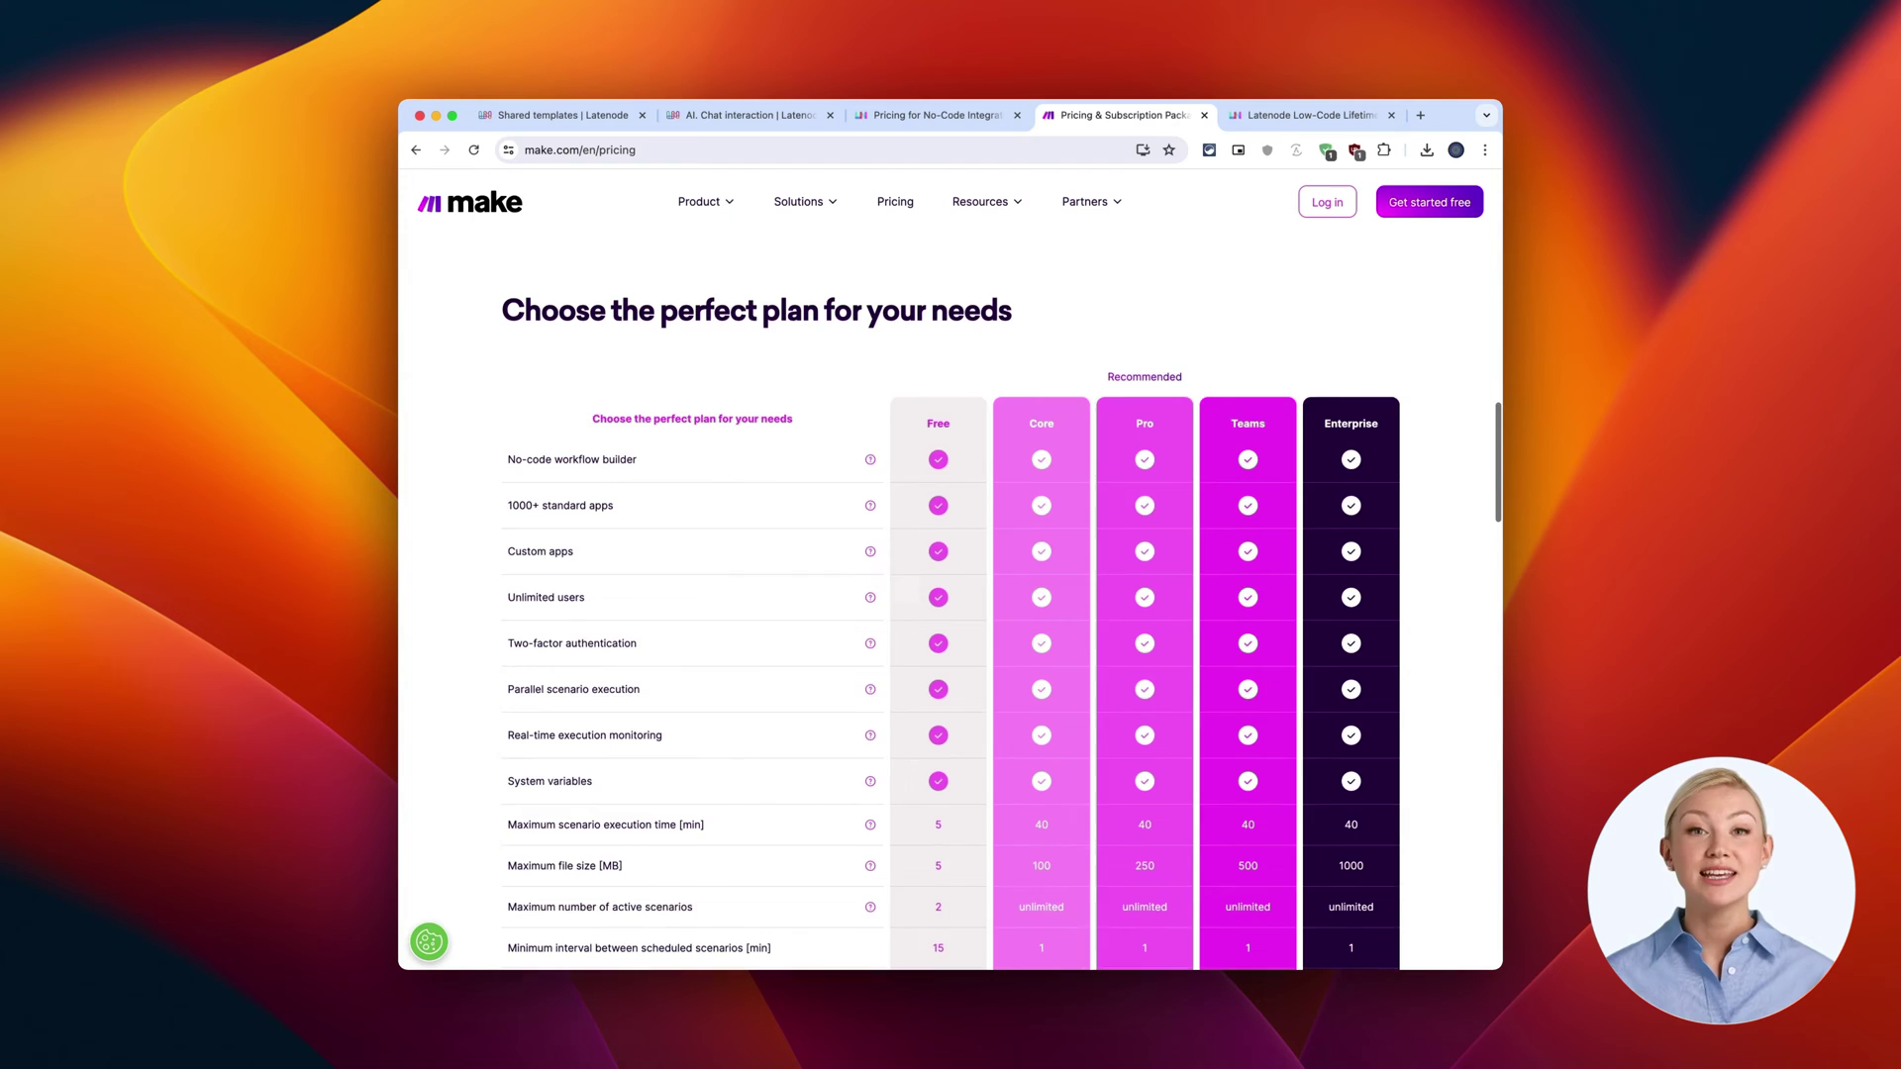
pyautogui.scroll(-1, 981, 594)
pyautogui.scroll(-1, 1269, 365)
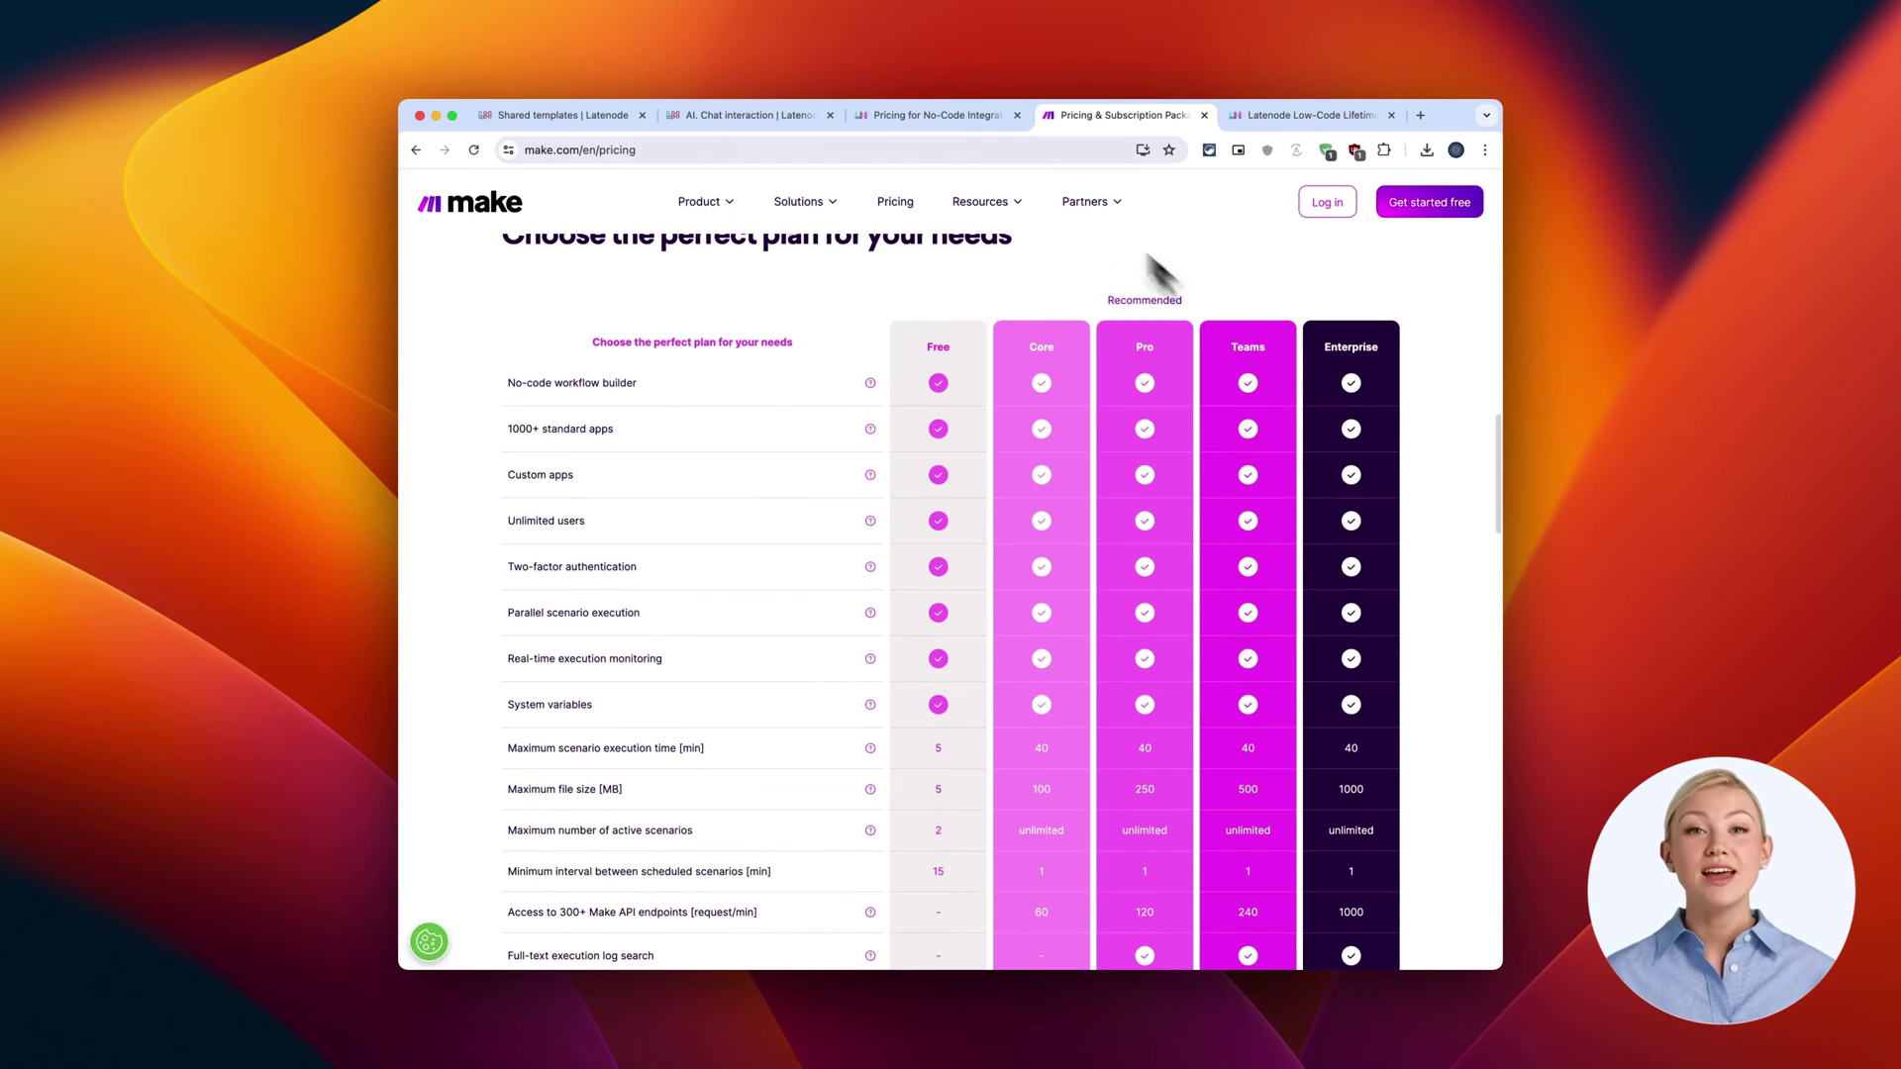
# Switch to the Latenode pricing page to review credits, plans and competitor cost examples.
pyautogui.click(956, 118)
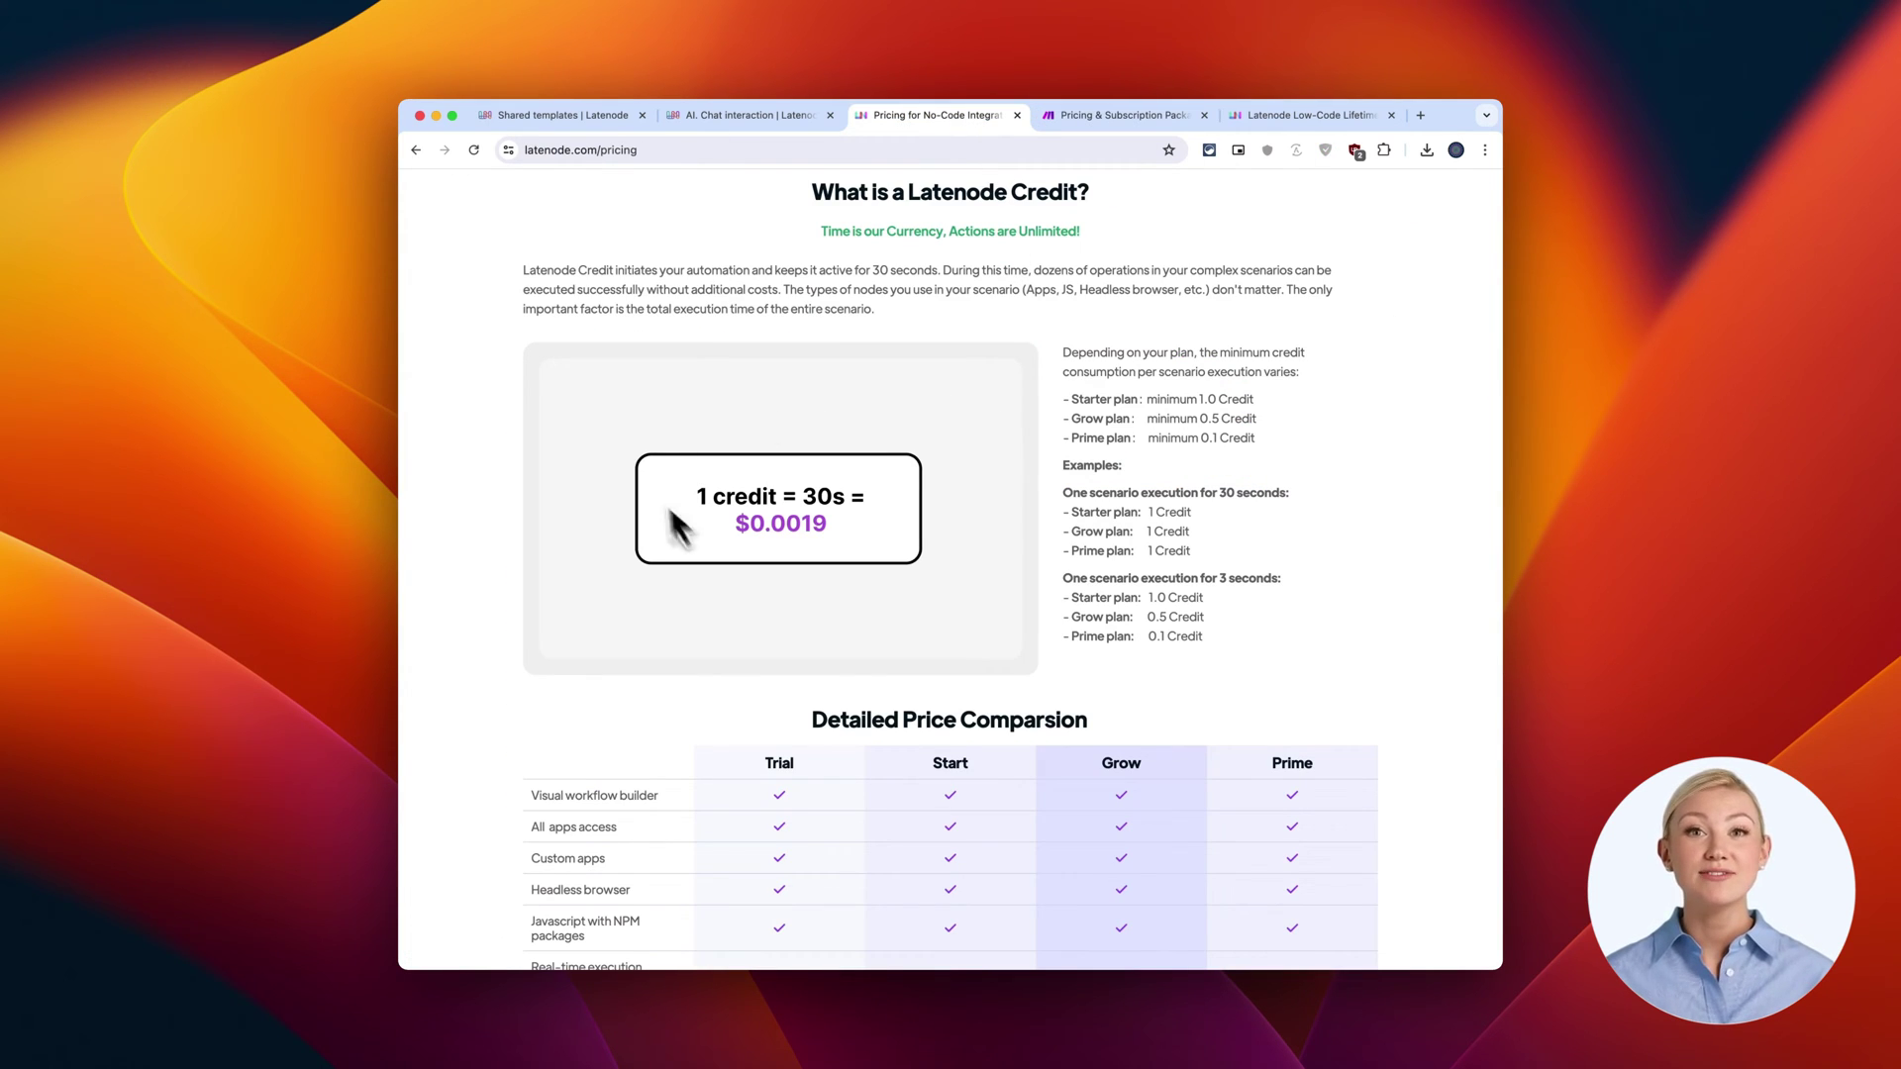
pyautogui.scroll(-2, 980, 544)
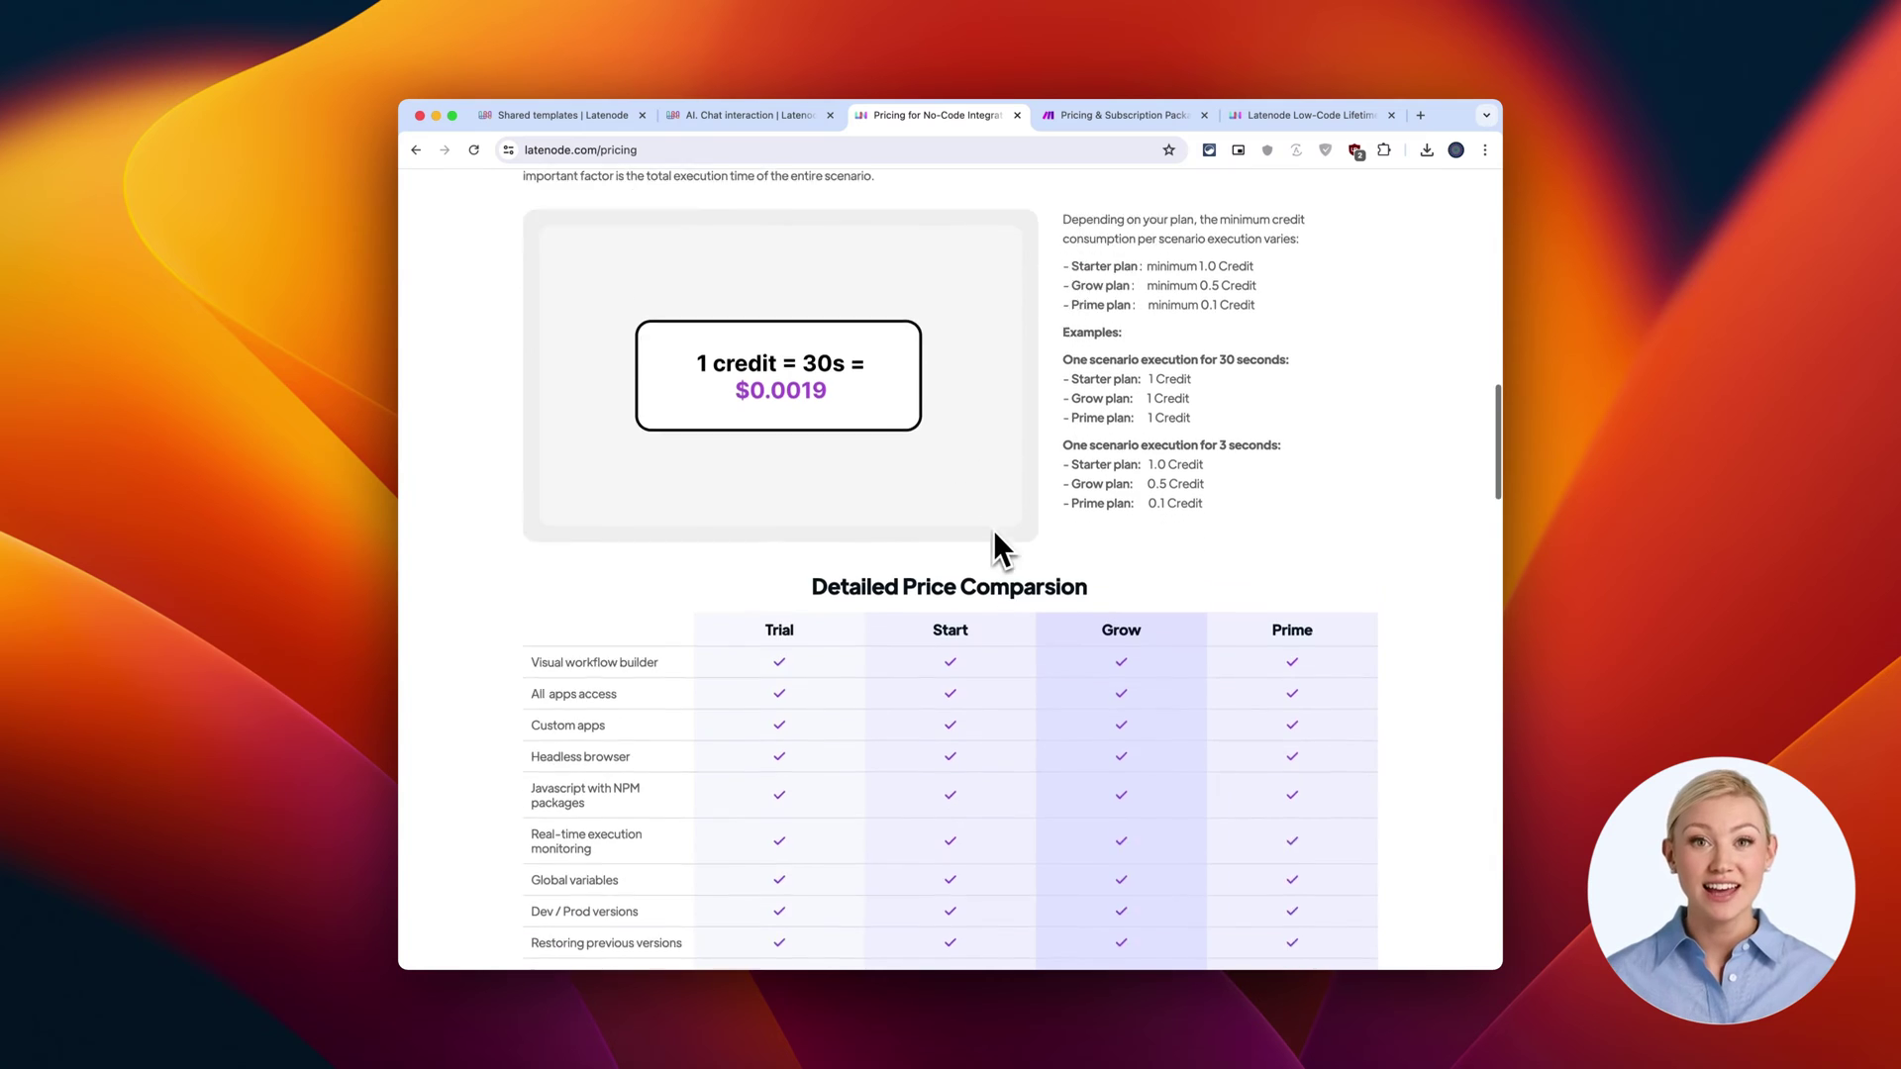
pyautogui.scroll(-3, 995, 535)
pyautogui.scroll(-5, 995, 535)
pyautogui.scroll(-4, 995, 536)
pyautogui.scroll(-5, 996, 535)
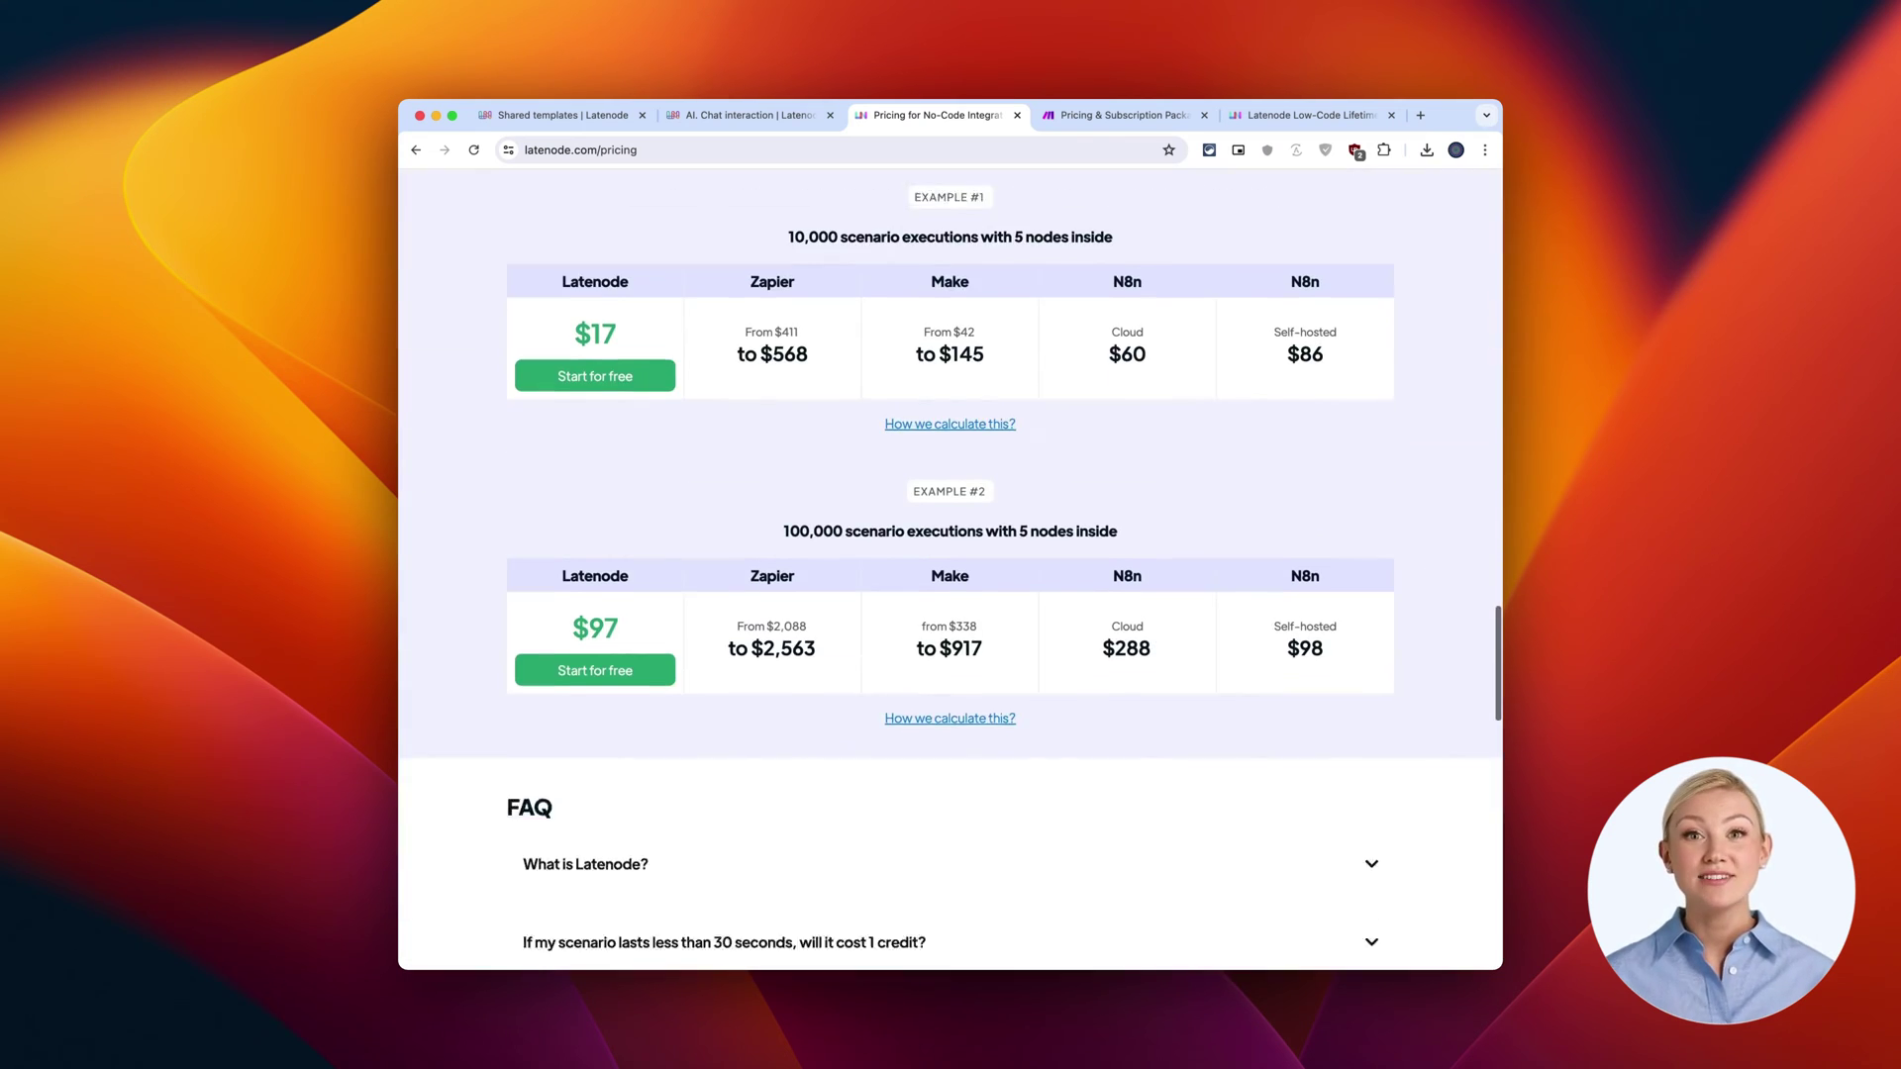
pyautogui.scroll(-1, 999, 546)
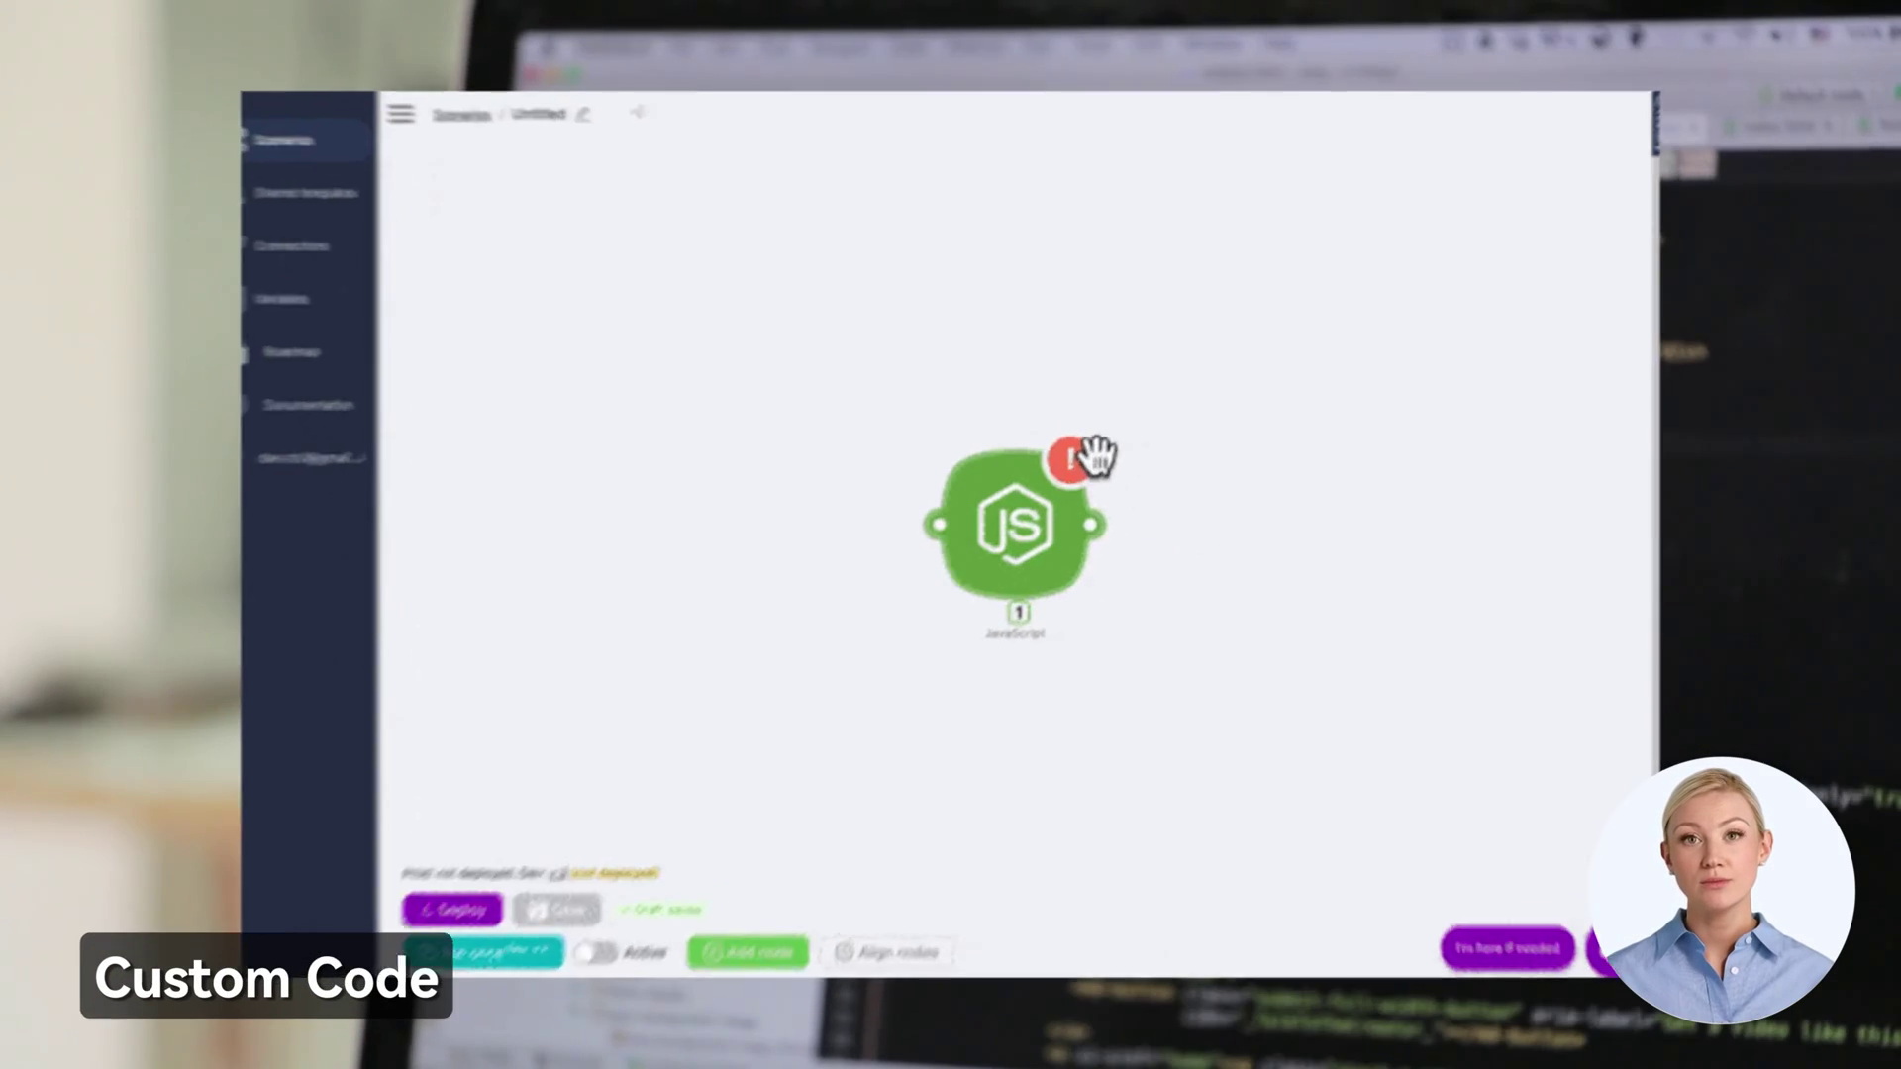
# Copy the JavaScript node's error message and send it to Latenode's AI Chat.
pyautogui.click(1094, 458)
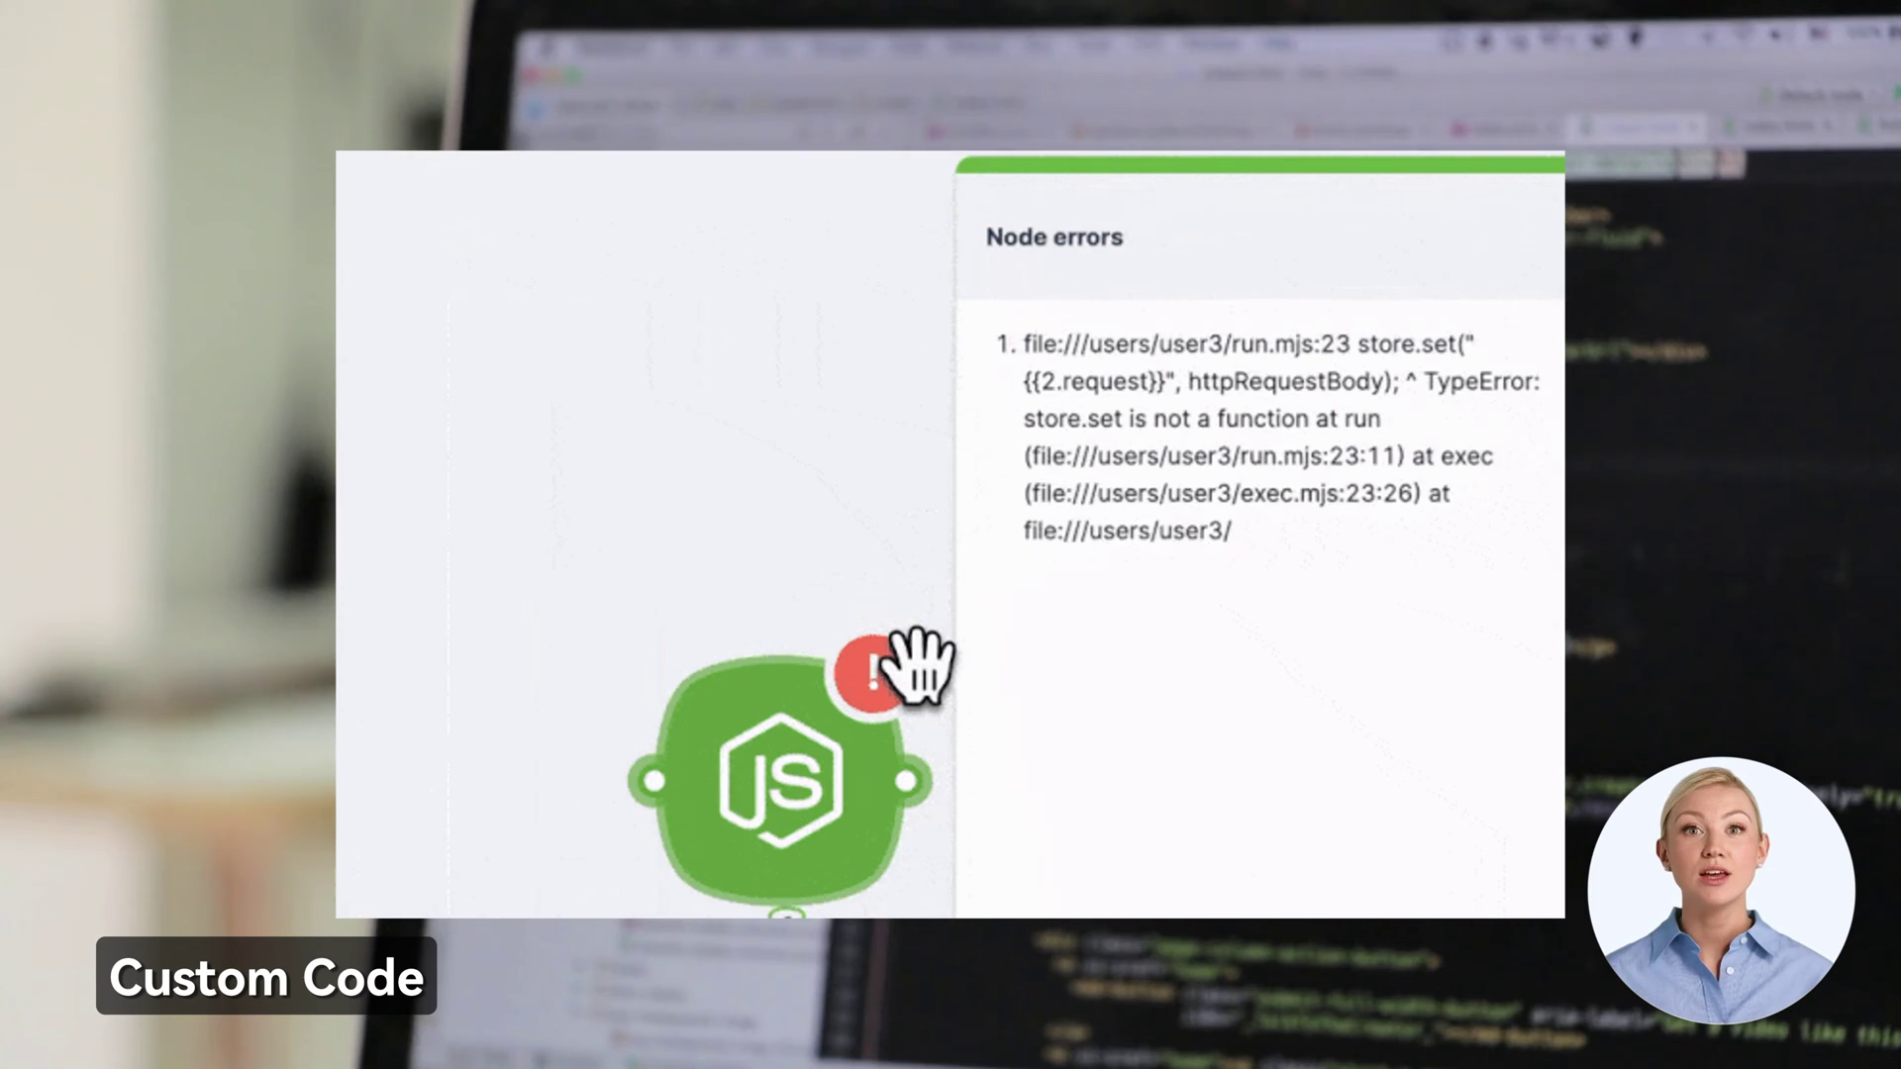
pyautogui.moveTo(1175, 615)
pyautogui.mouseDown()
pyautogui.moveTo(1060, 366)
pyautogui.moveTo(1015, 362)
pyautogui.mouseUp()
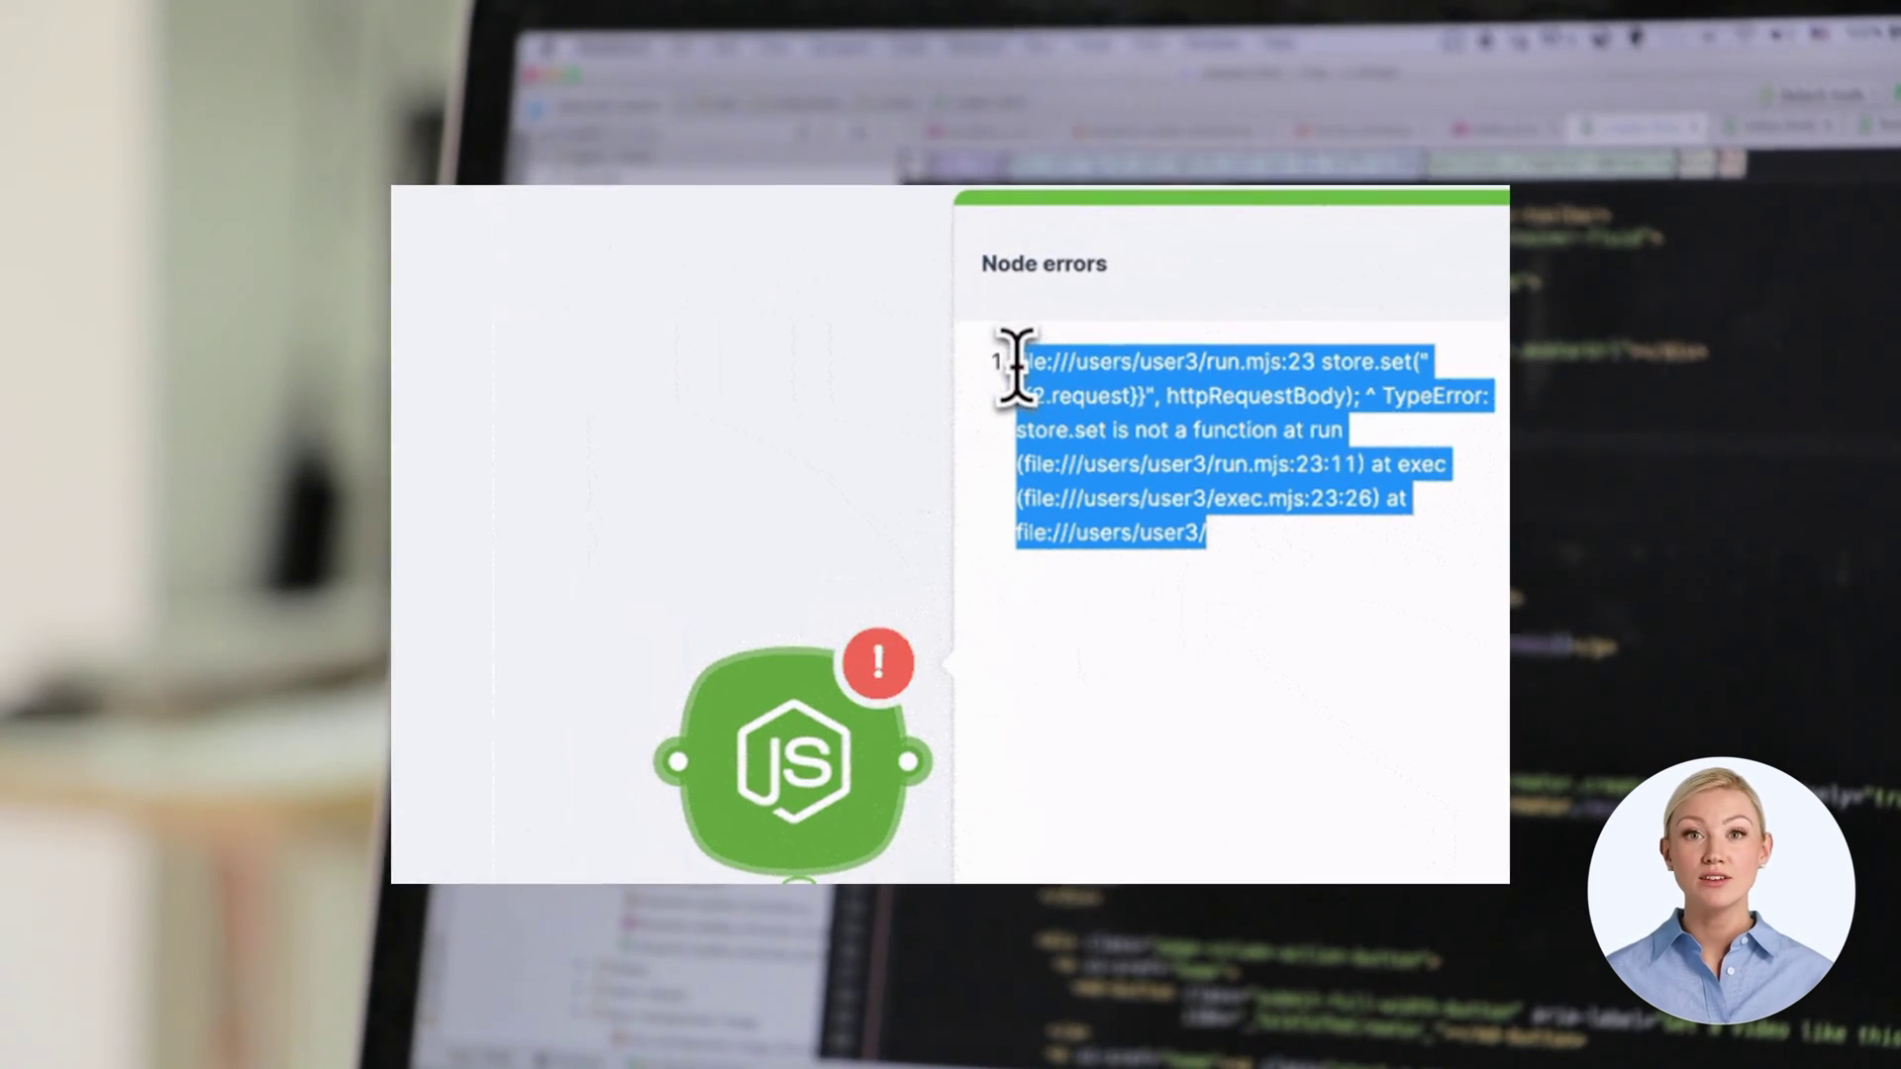
pyautogui.click(807, 679)
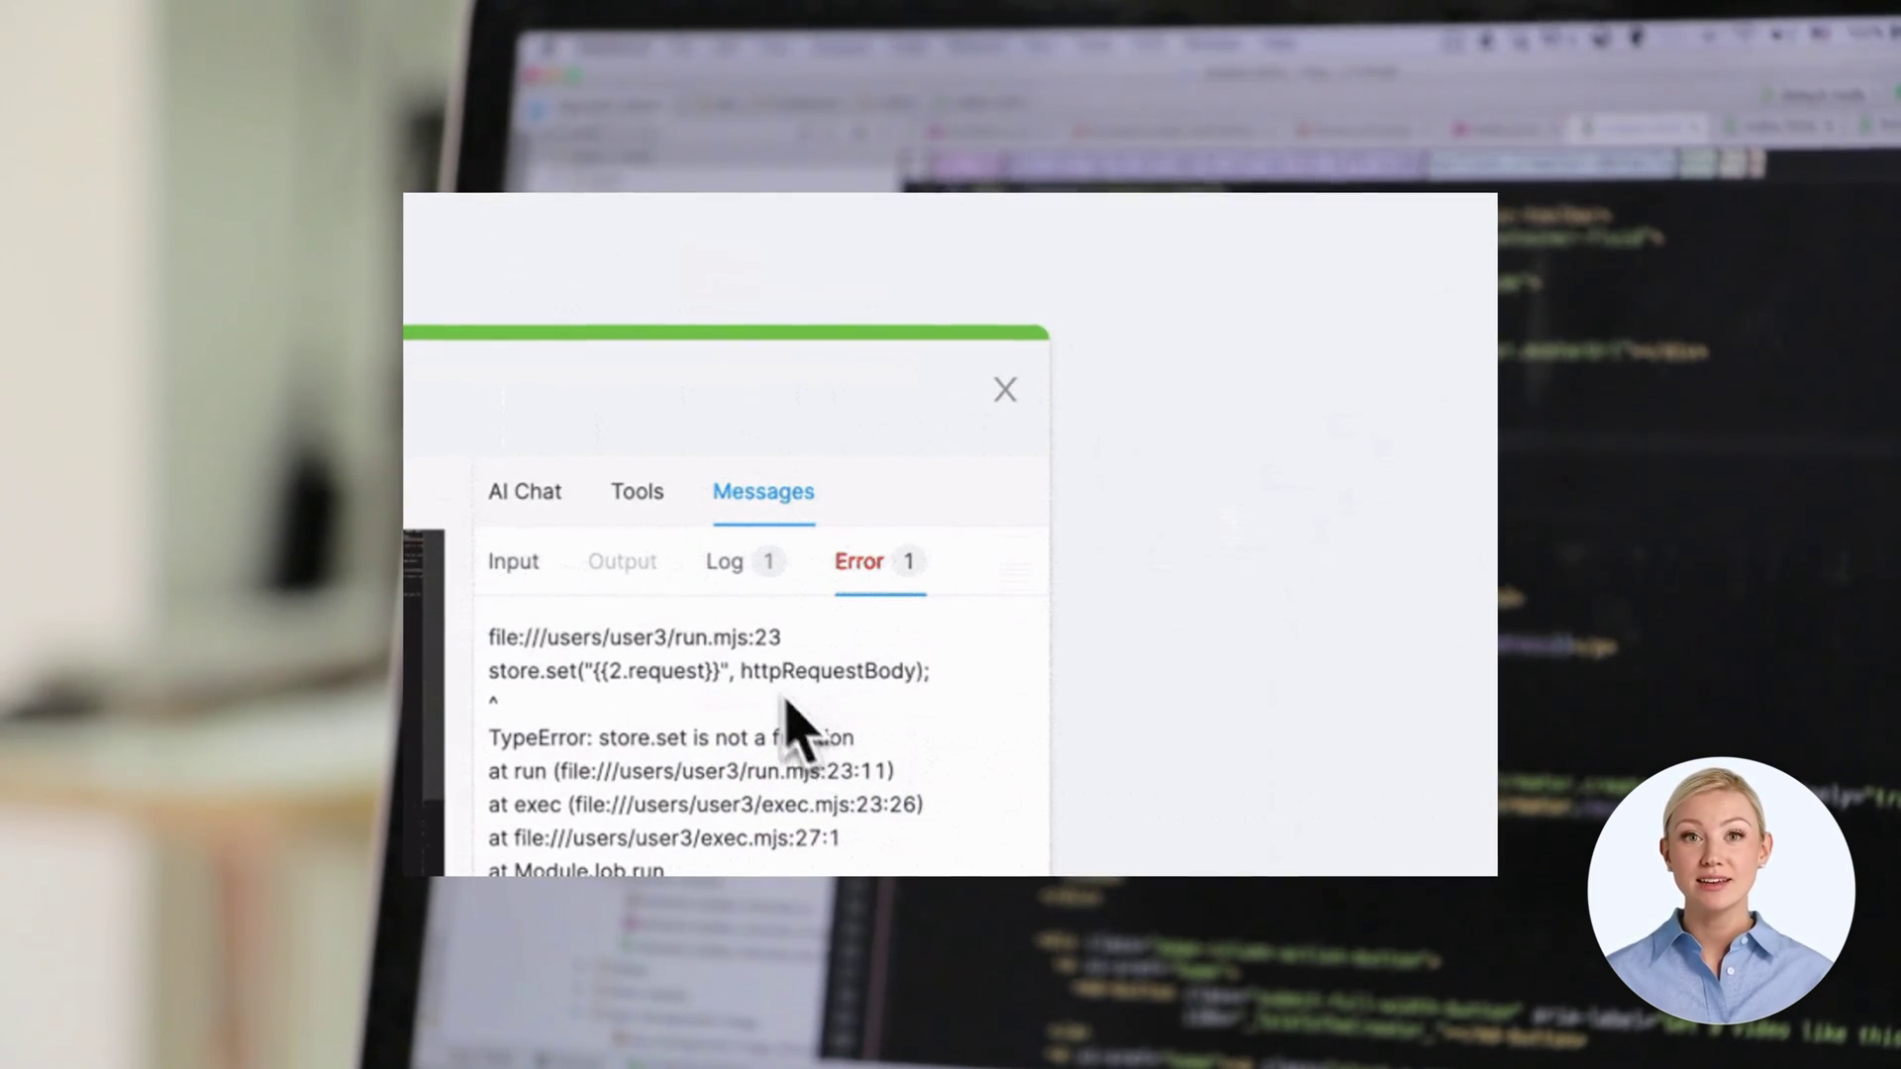
pyautogui.click(877, 483)
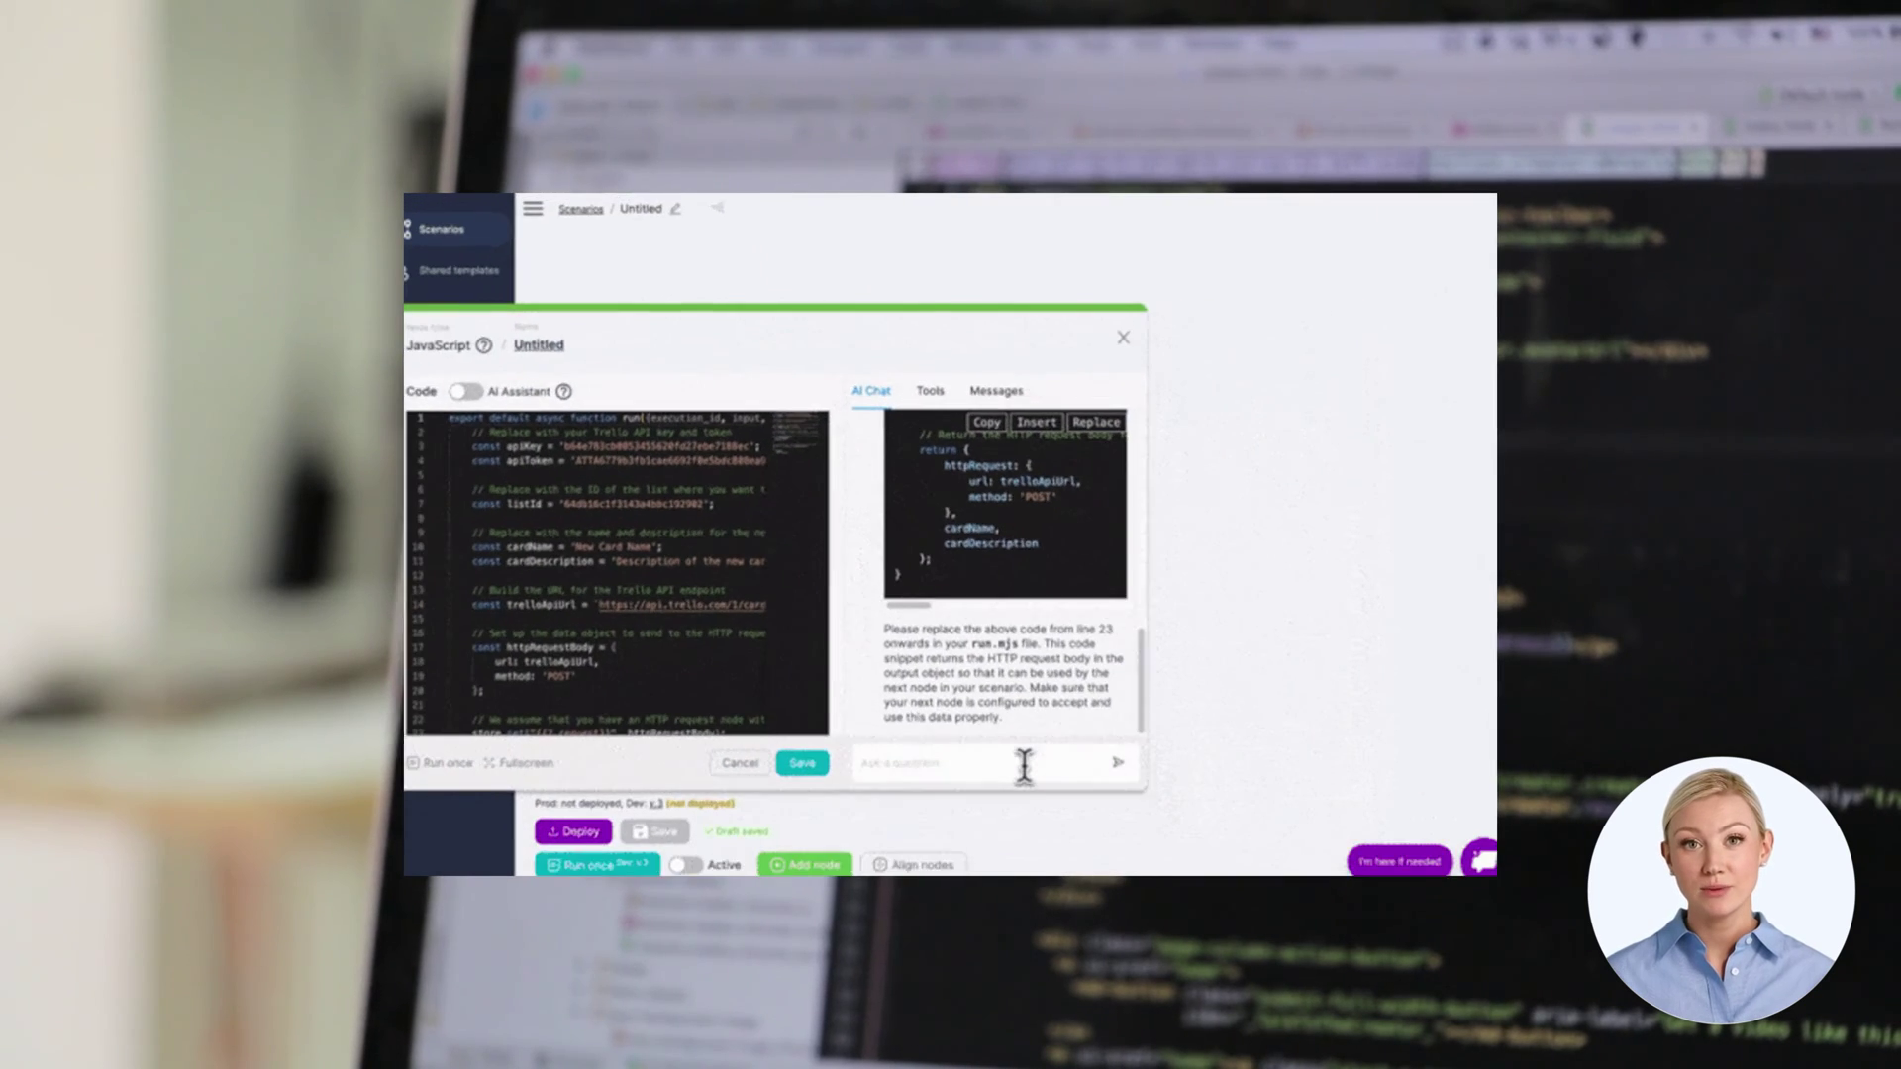
pyautogui.click(1023, 765)
pyautogui.hotkey('ctrl', 'v')
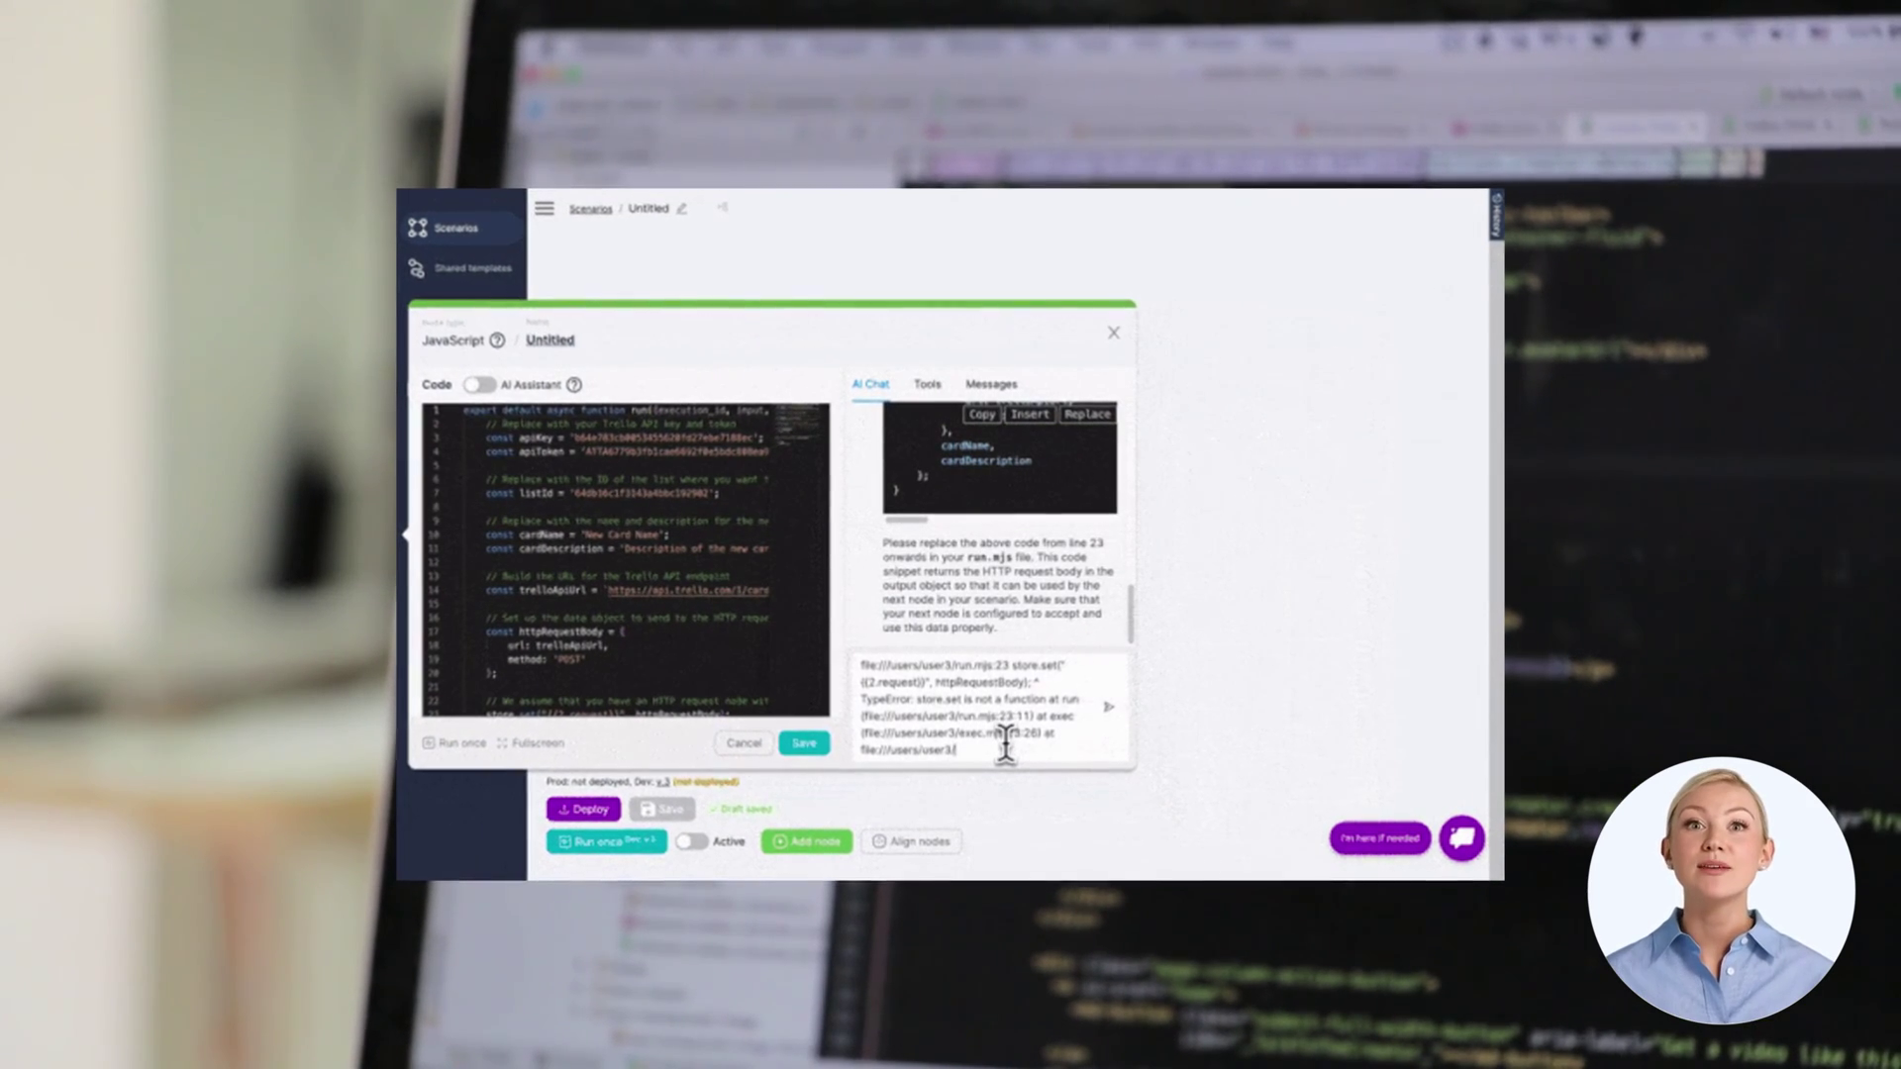
pyautogui.press('Return')
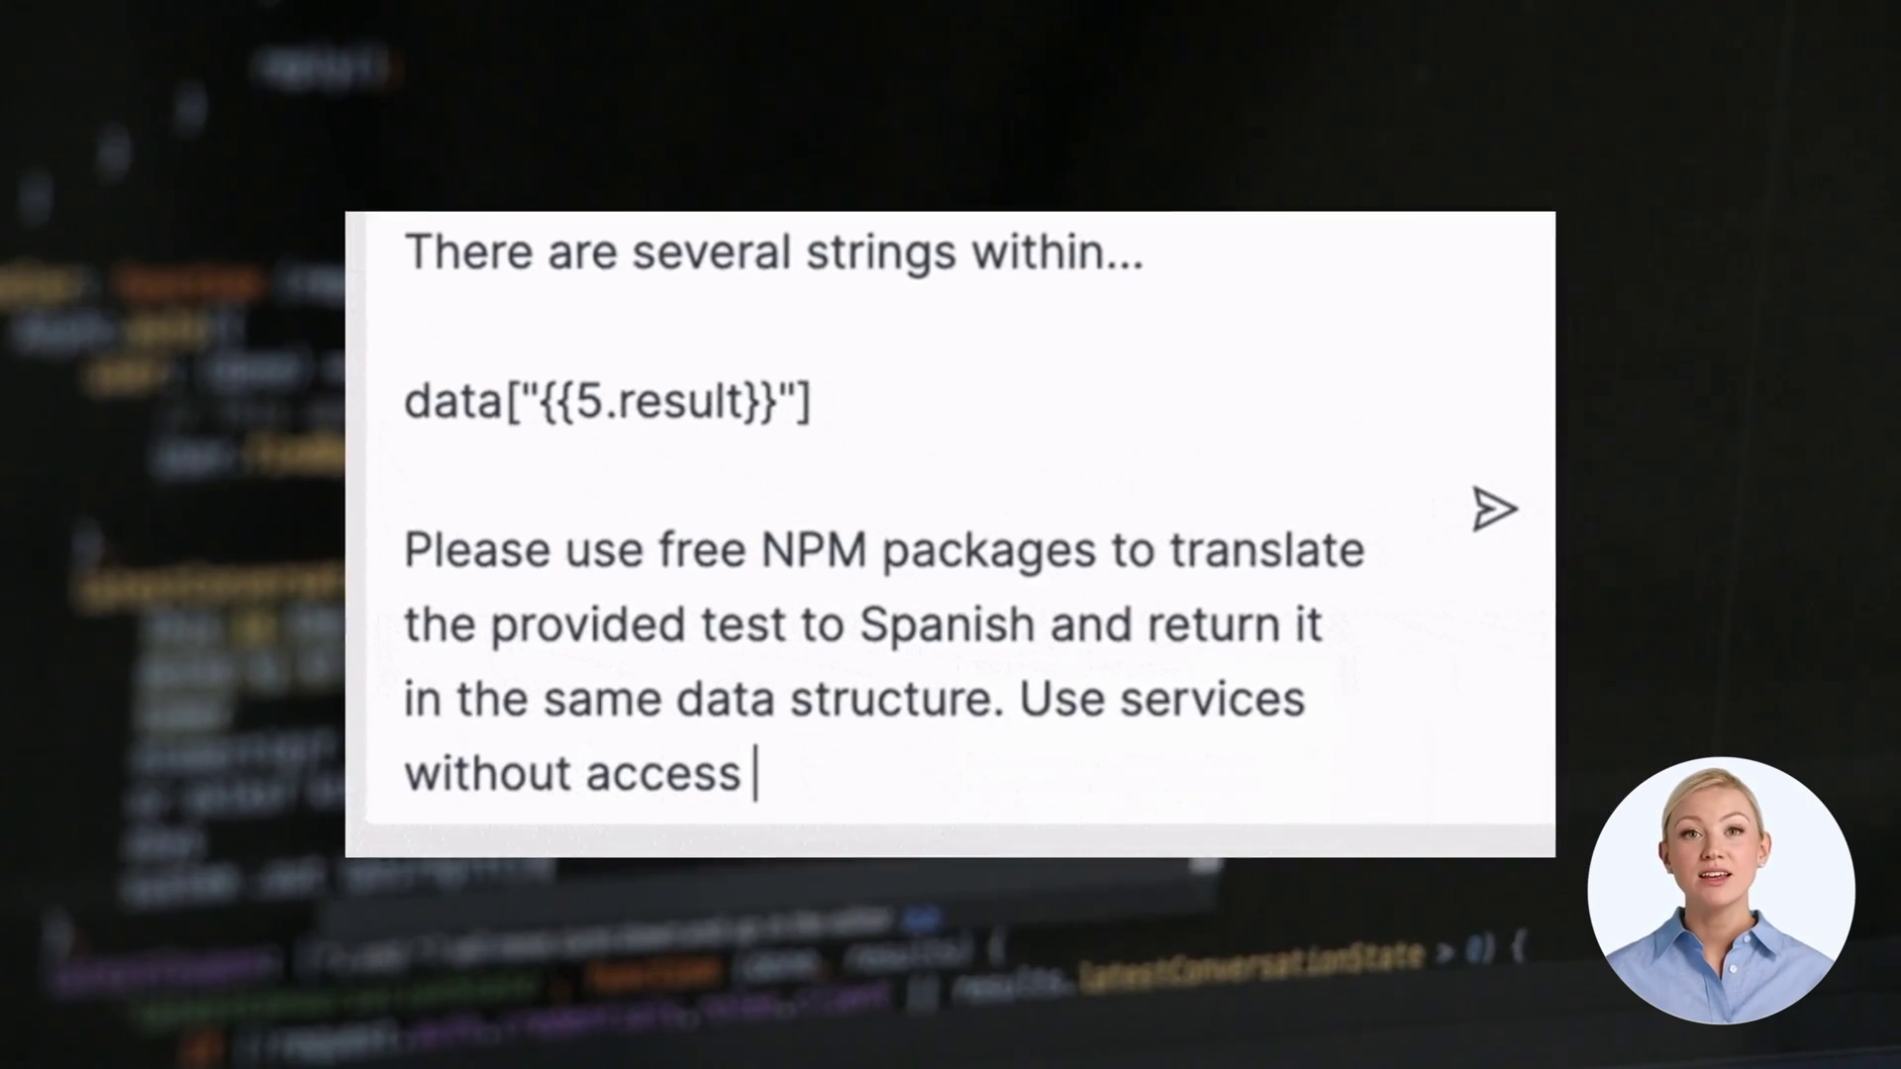
pyautogui.write('tokens')
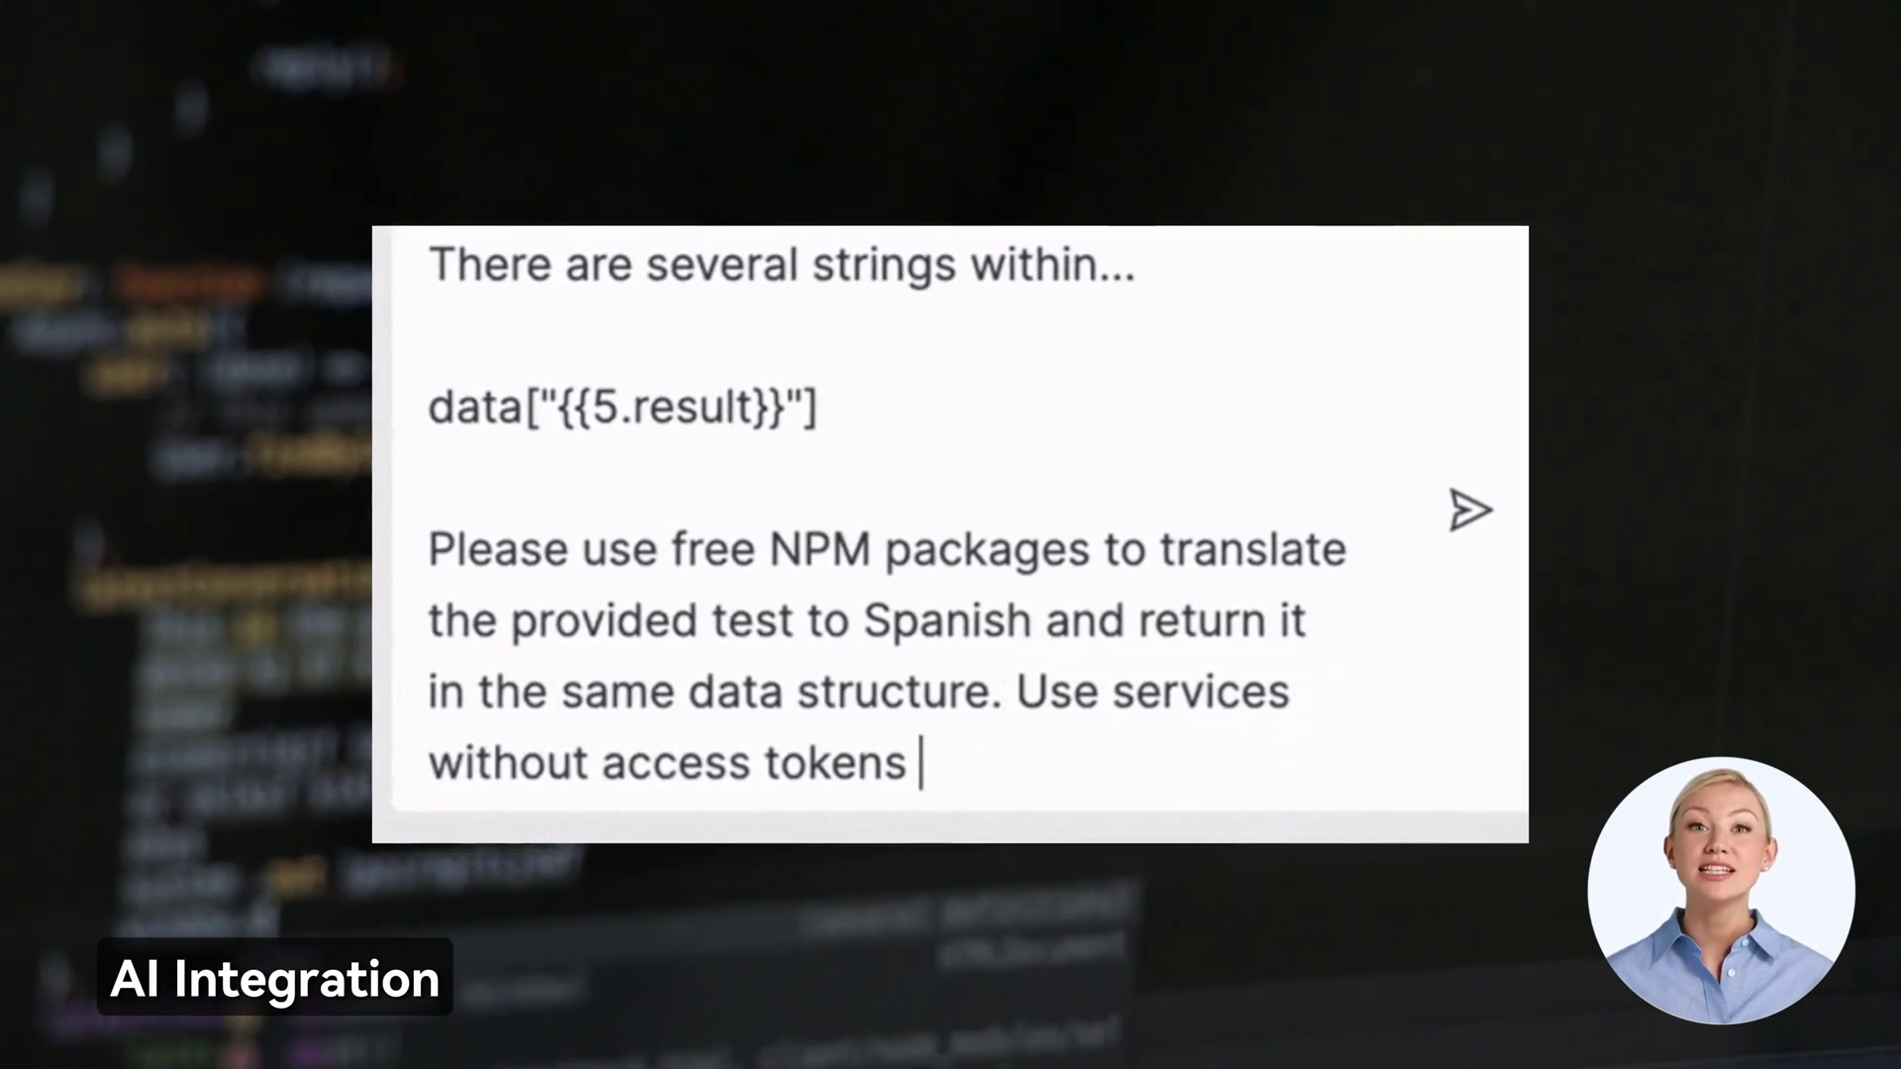
# Send the Spanish-translation code request to AI Chat, then run the JavaScript node once.
pyautogui.press('Return')
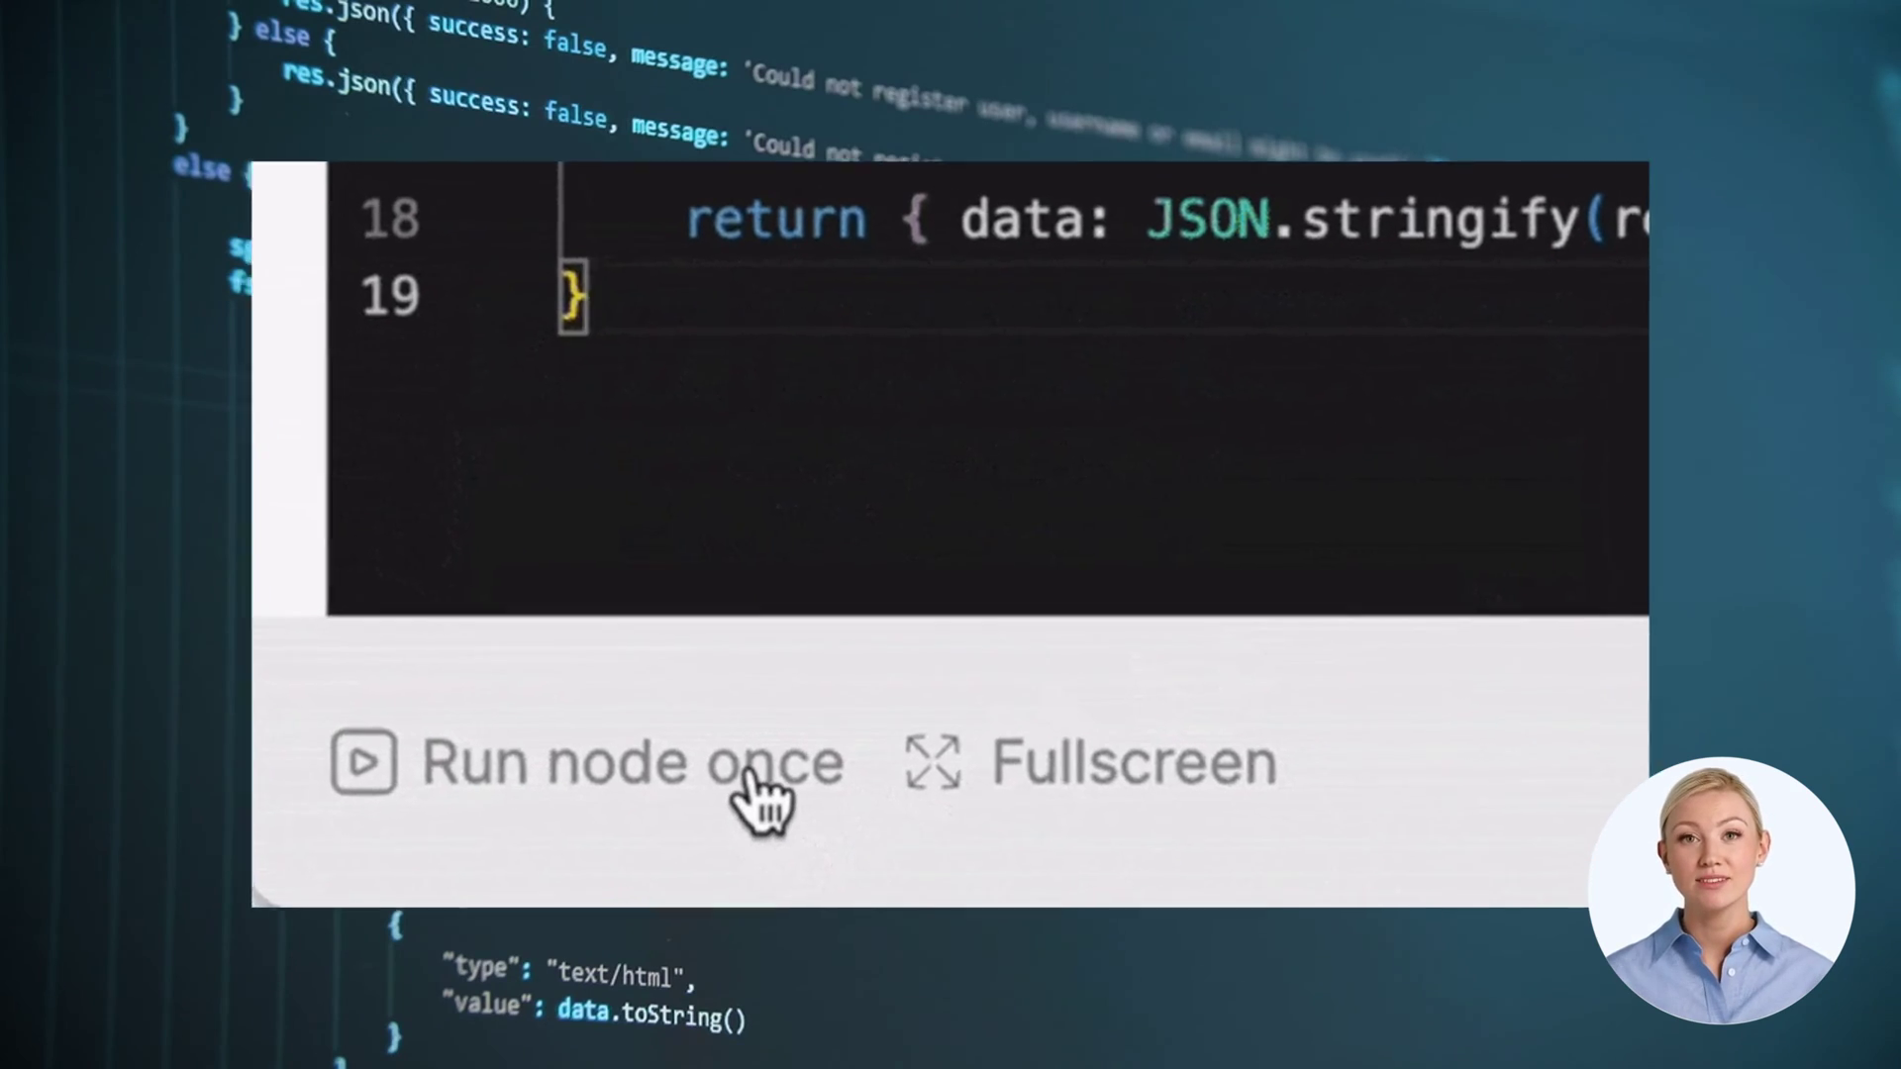
pyautogui.click(773, 750)
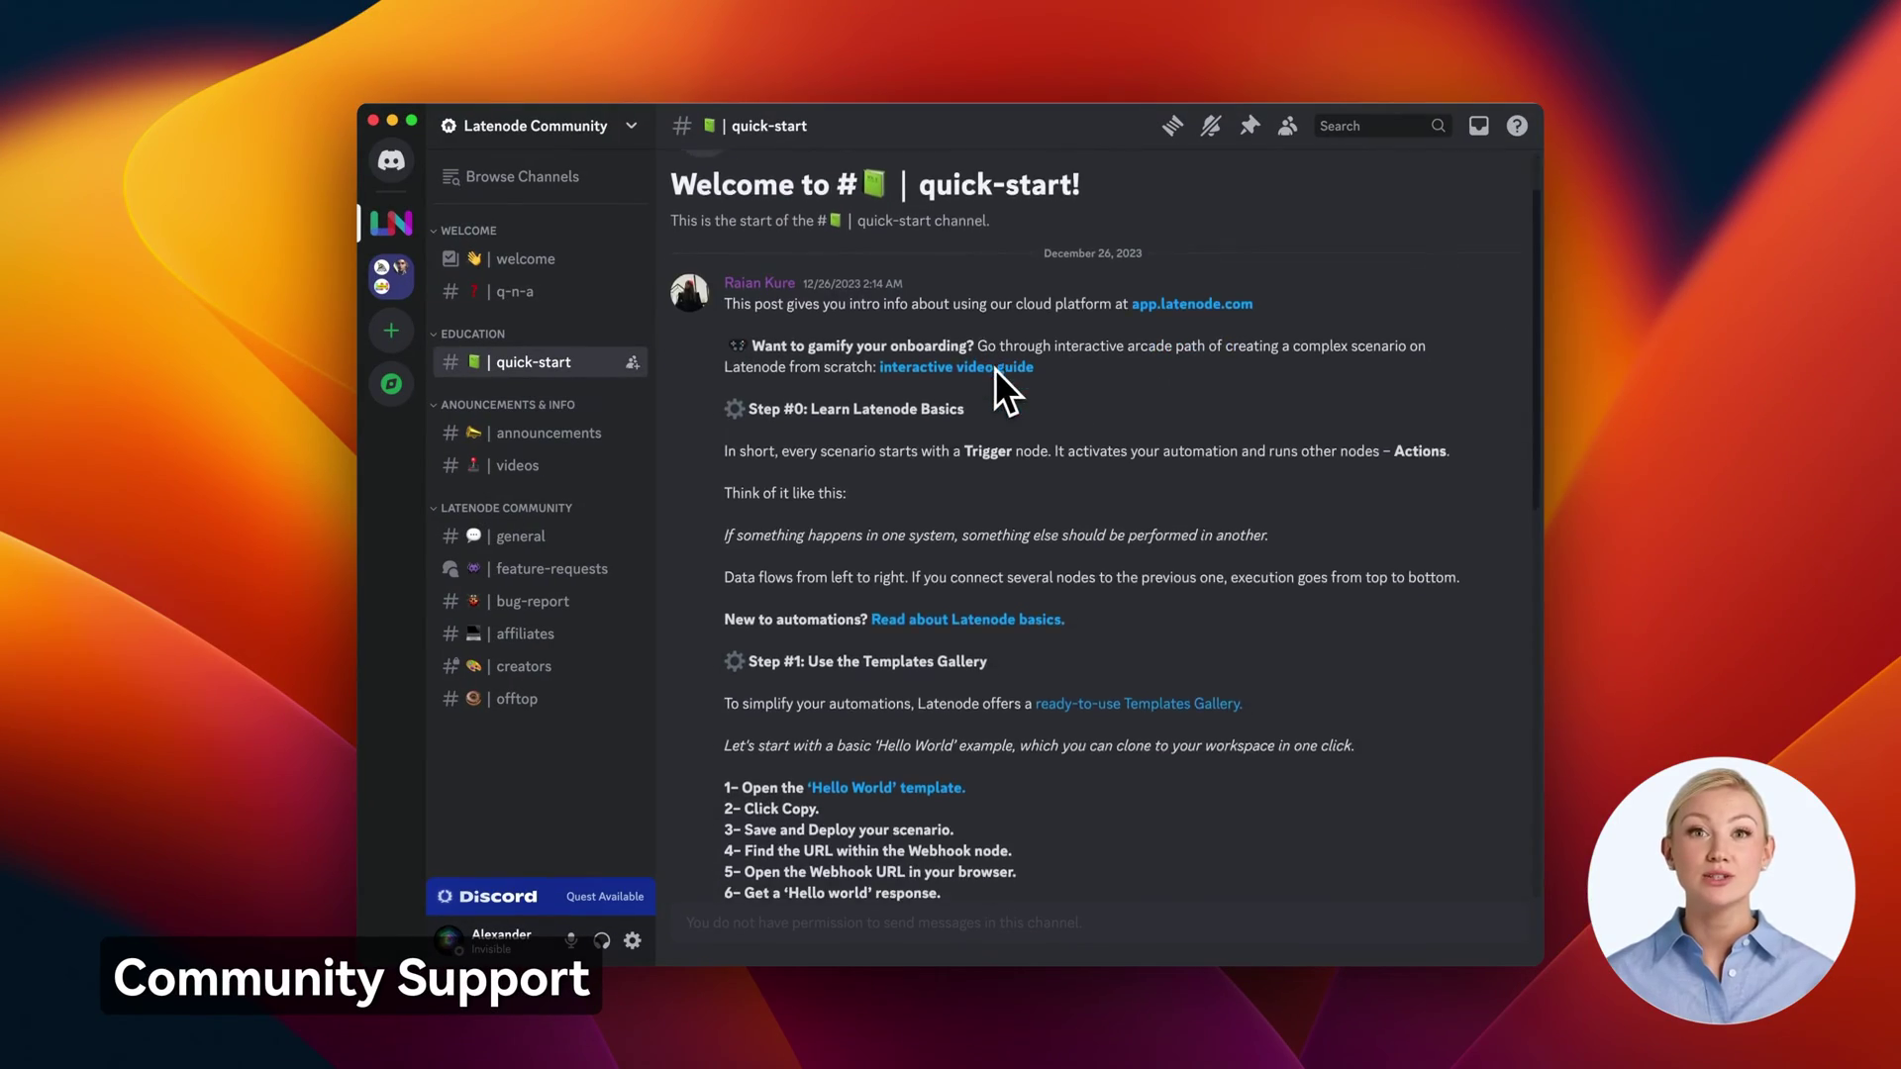
# Browse the #announcements, #videos, #general and #feature-requests channels in Latenode's Discord.
pyautogui.click(591, 433)
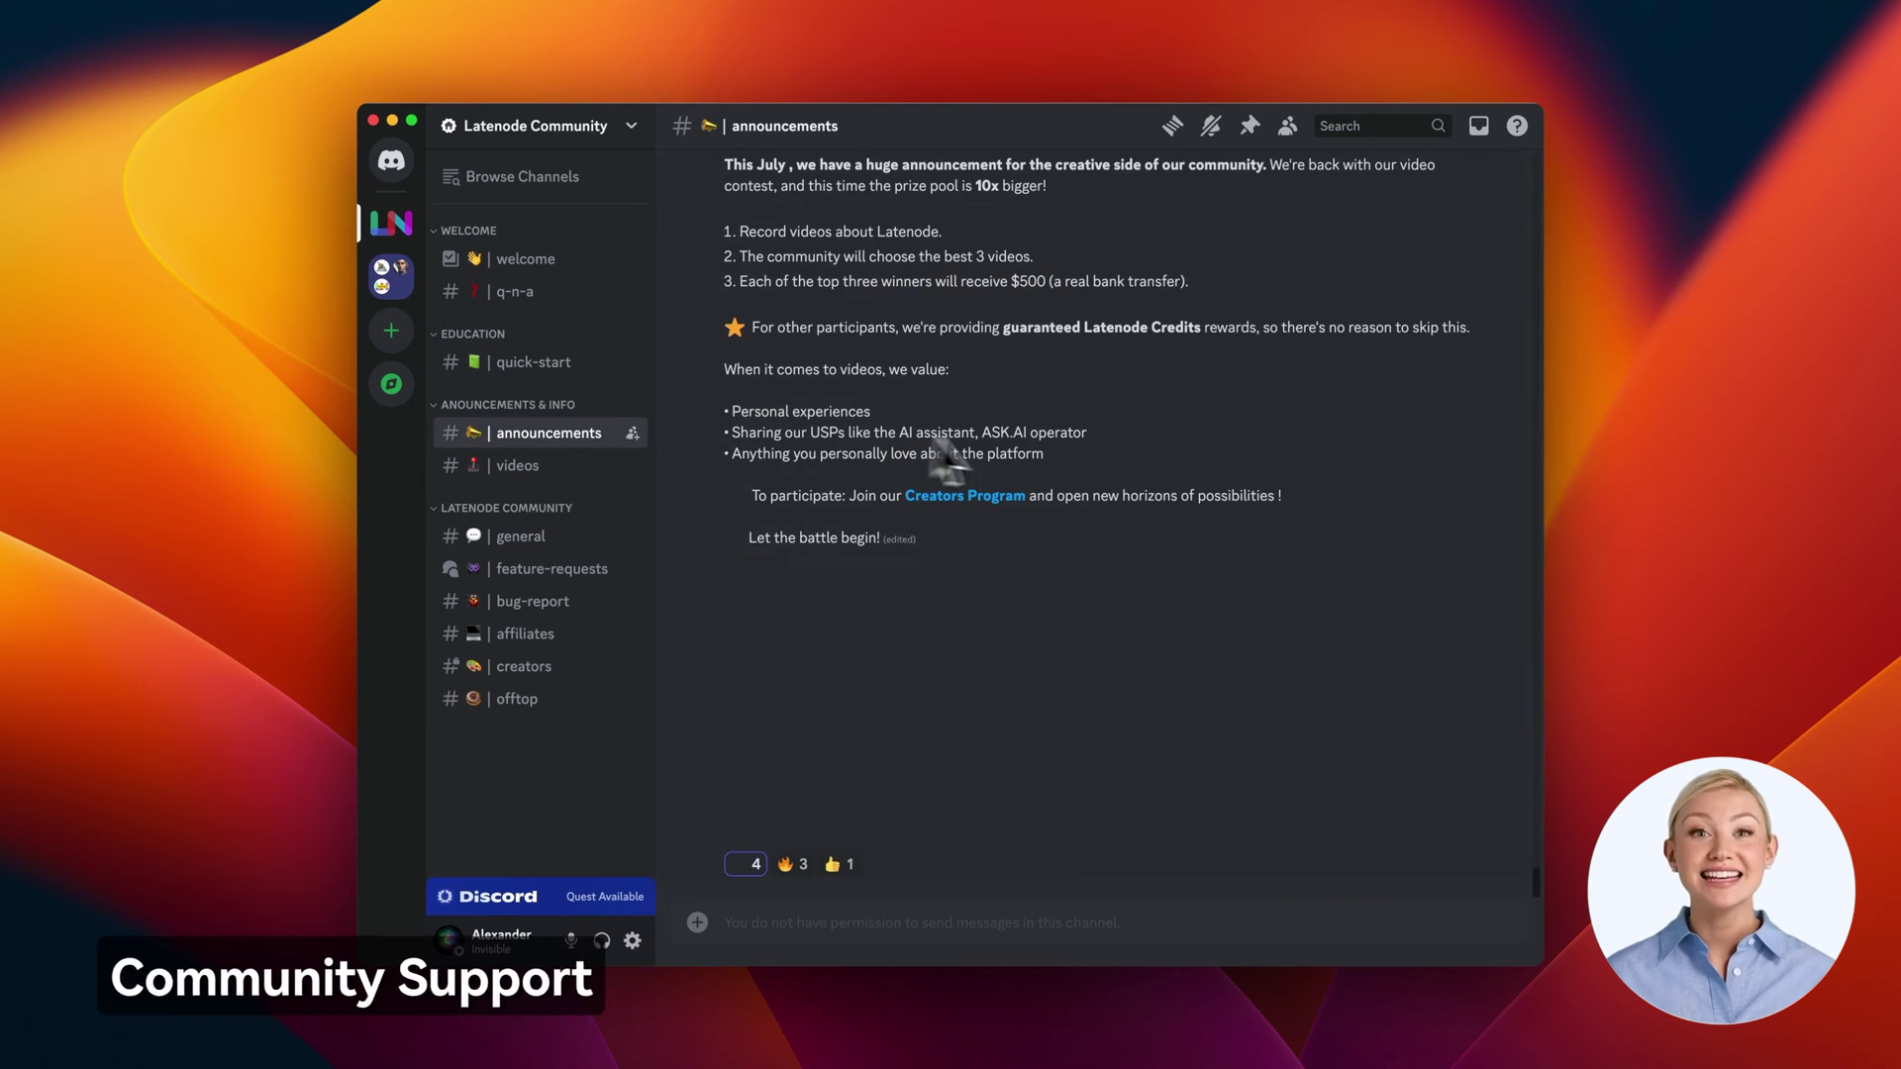
pyautogui.scroll(2, 1069, 521)
pyautogui.scroll(2, 1069, 521)
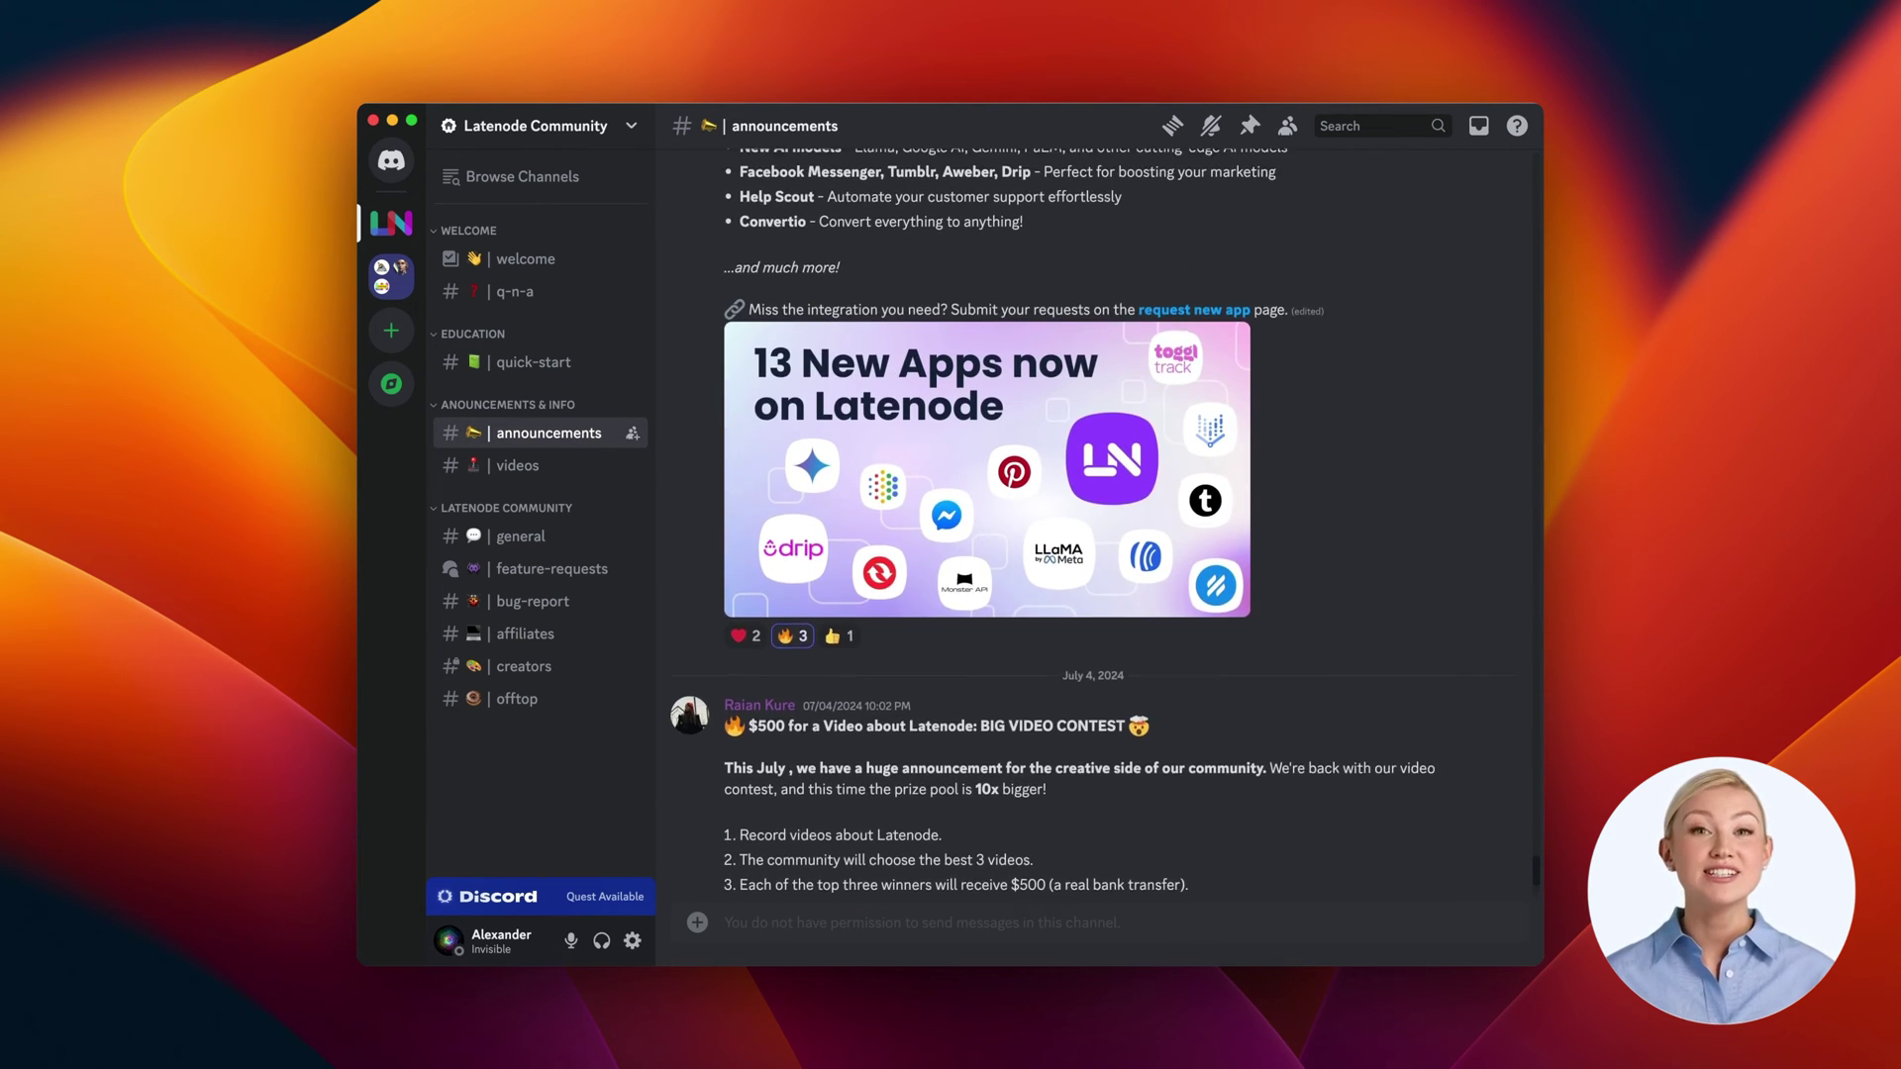
pyautogui.scroll(2, 1070, 521)
pyautogui.scroll(2, 1069, 520)
pyautogui.scroll(2, 923, 520)
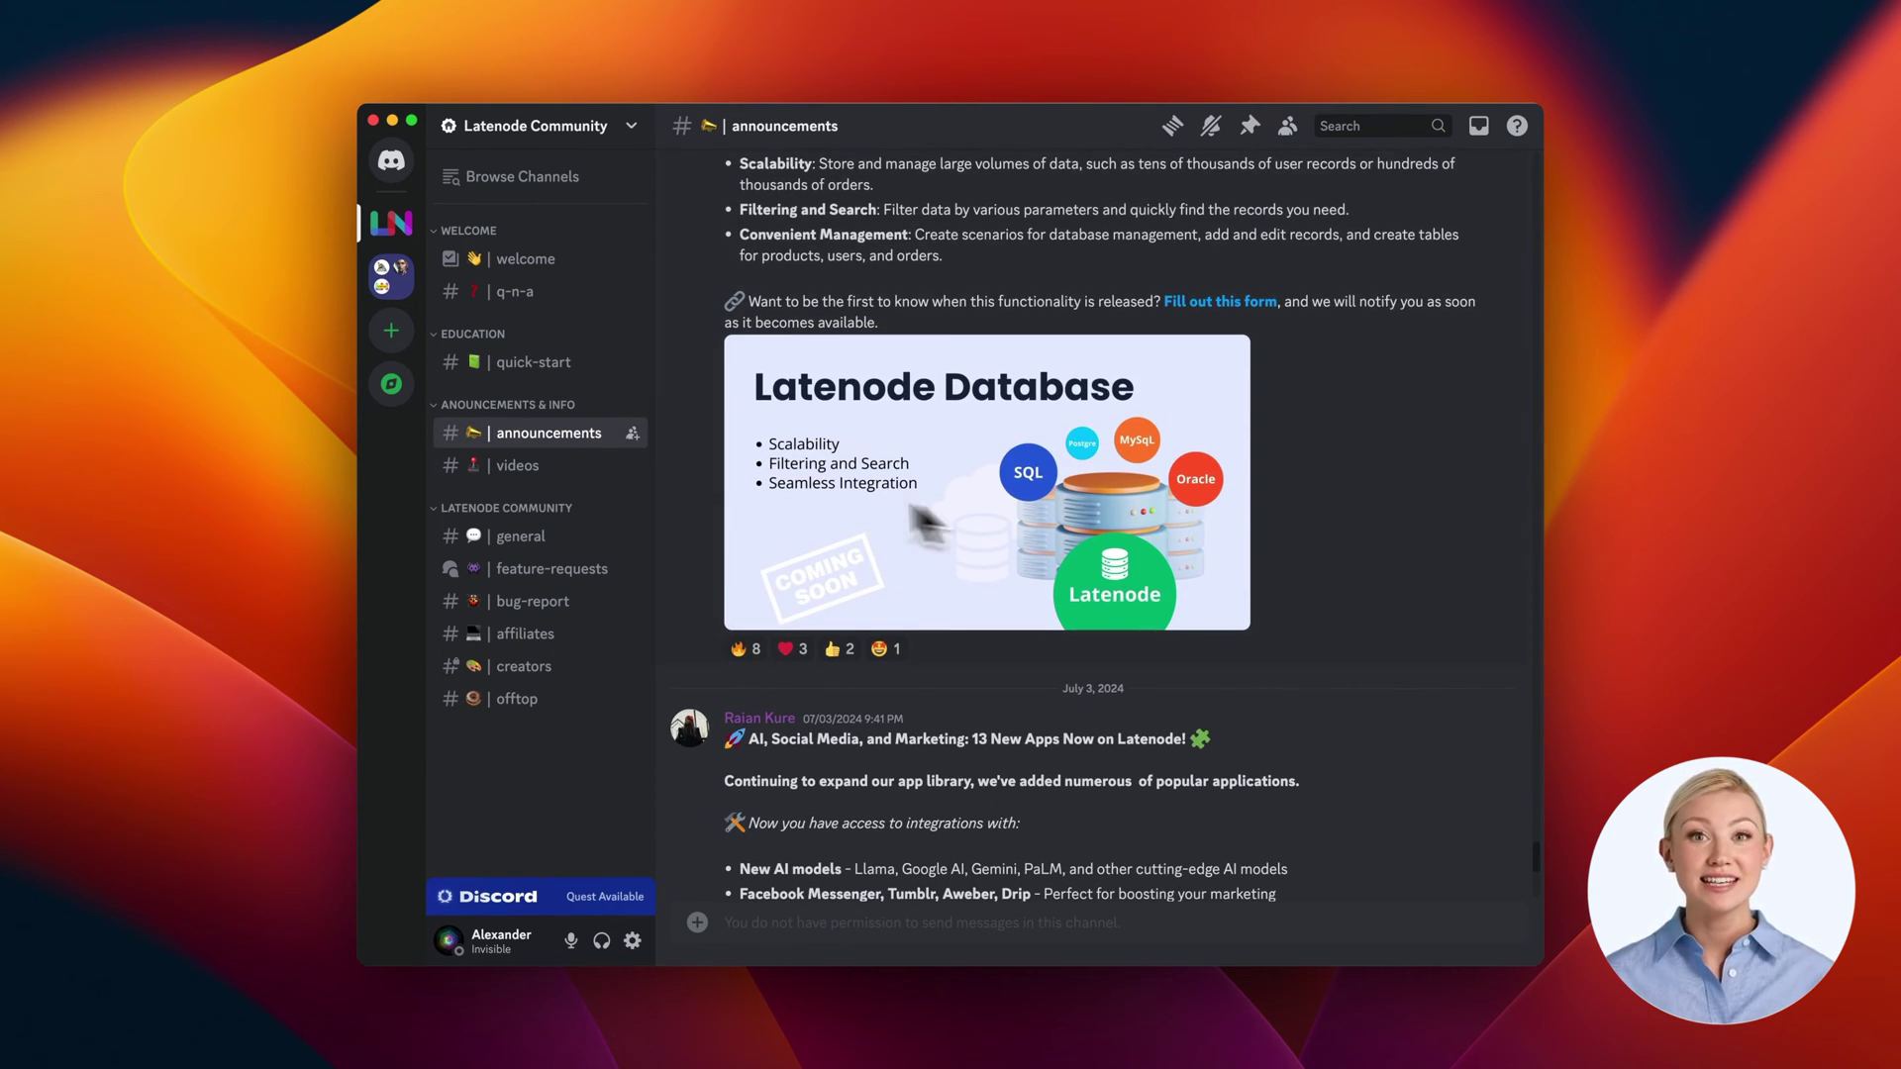
pyautogui.click(578, 469)
pyautogui.scroll(-3, 845, 535)
pyautogui.scroll(-2, 845, 535)
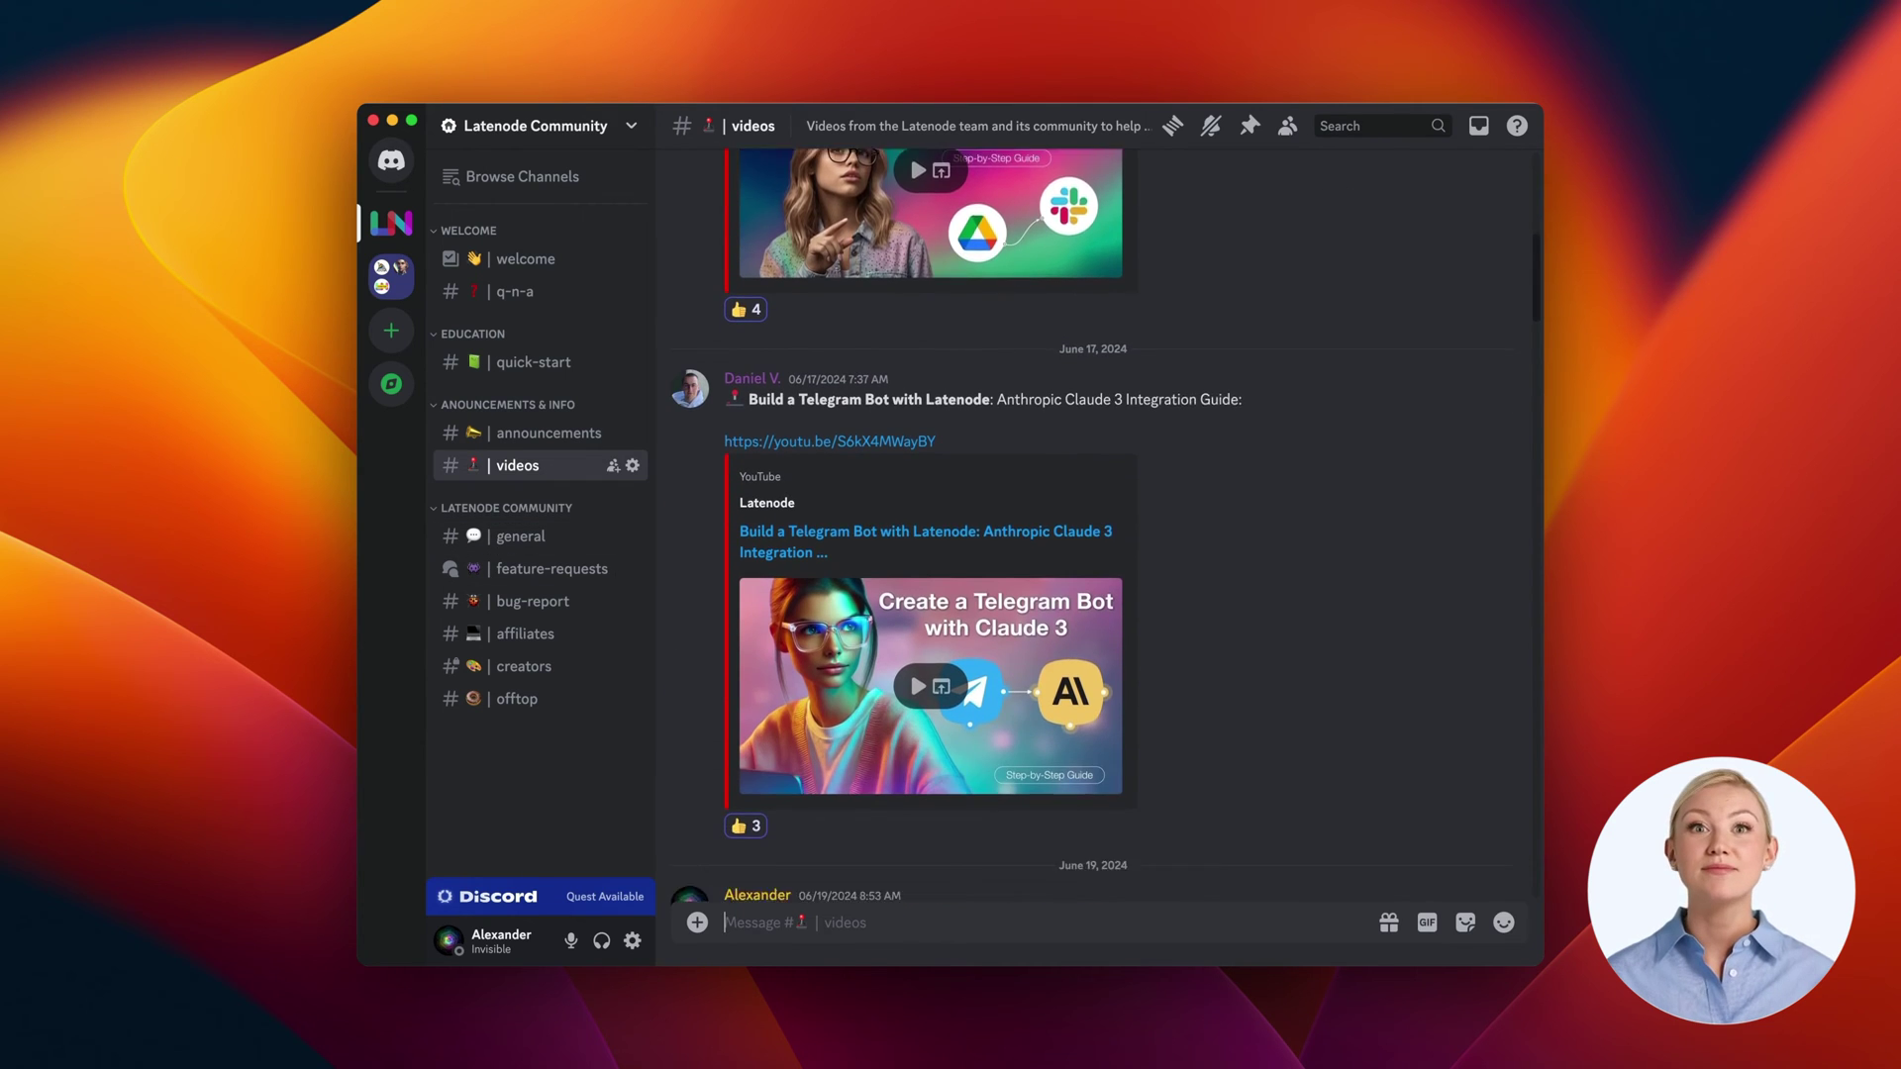
pyautogui.click(520, 535)
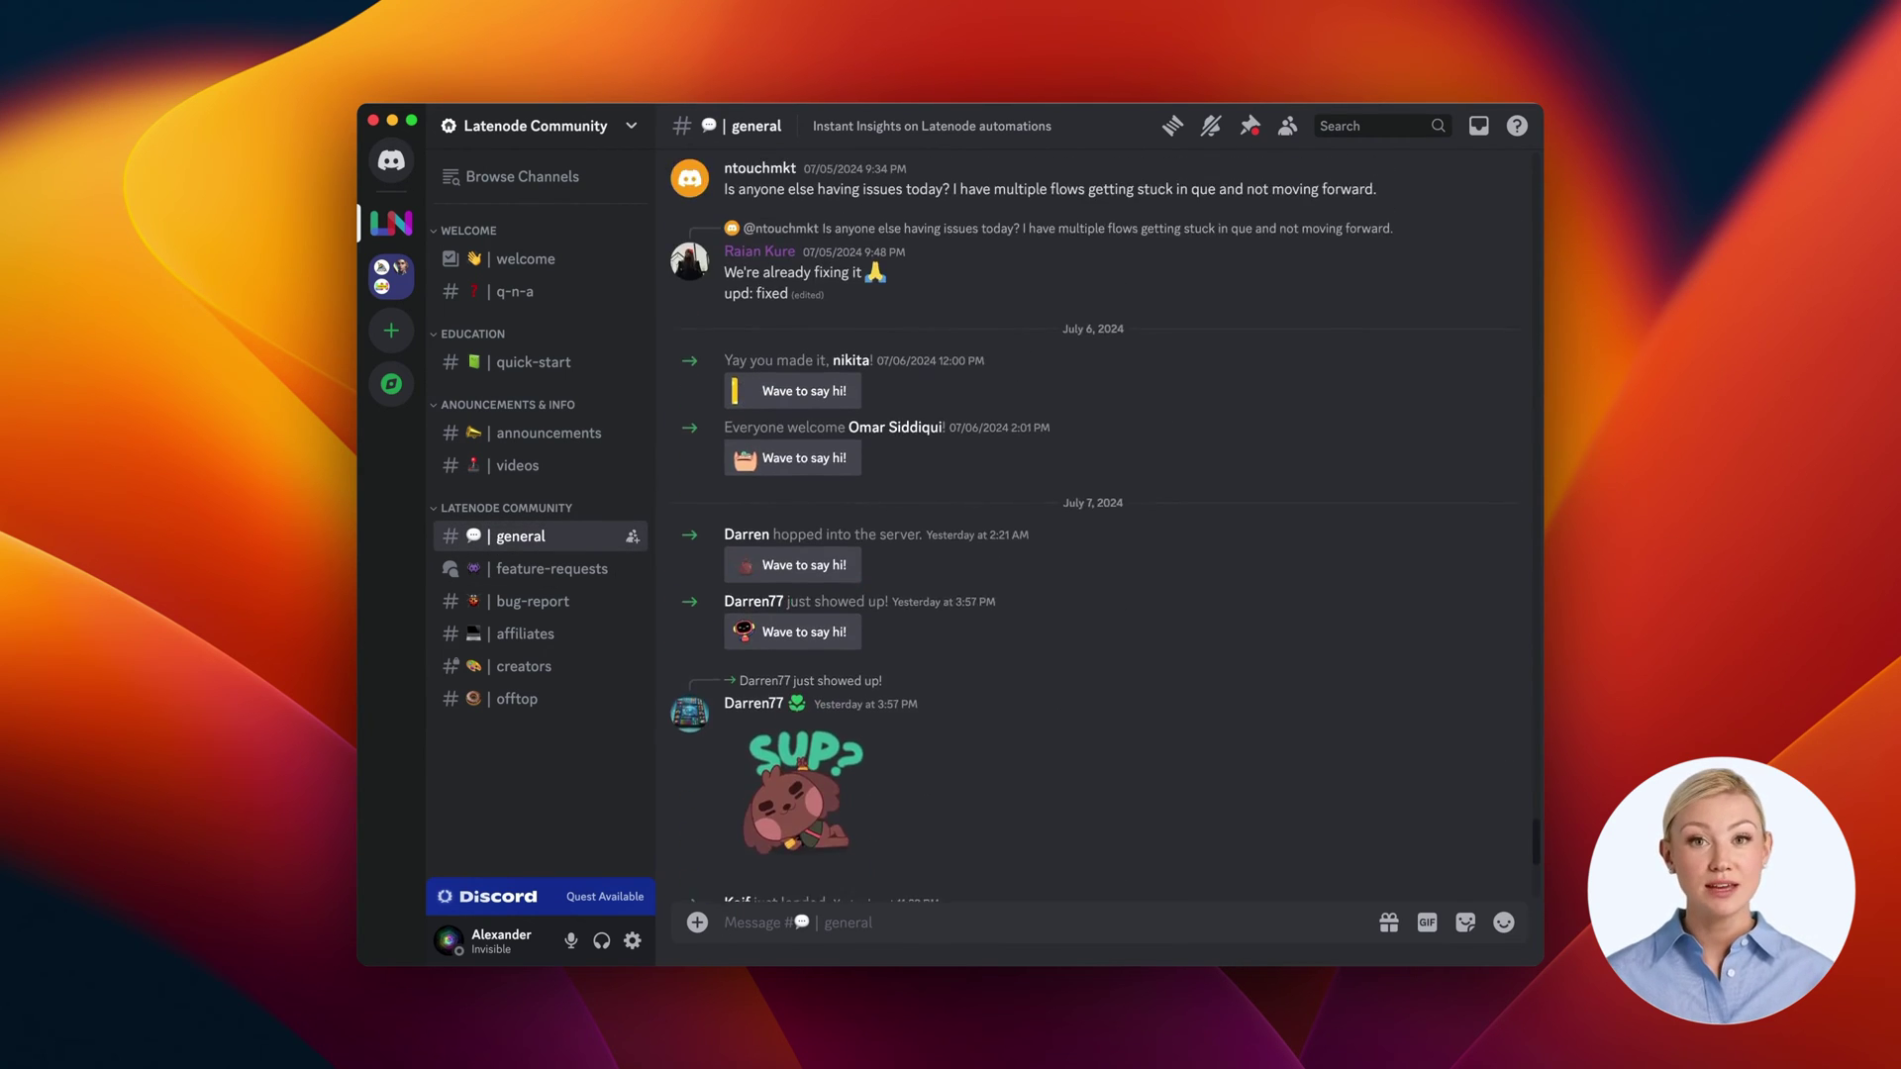
pyautogui.click(556, 573)
pyautogui.scroll(-2, 1052, 598)
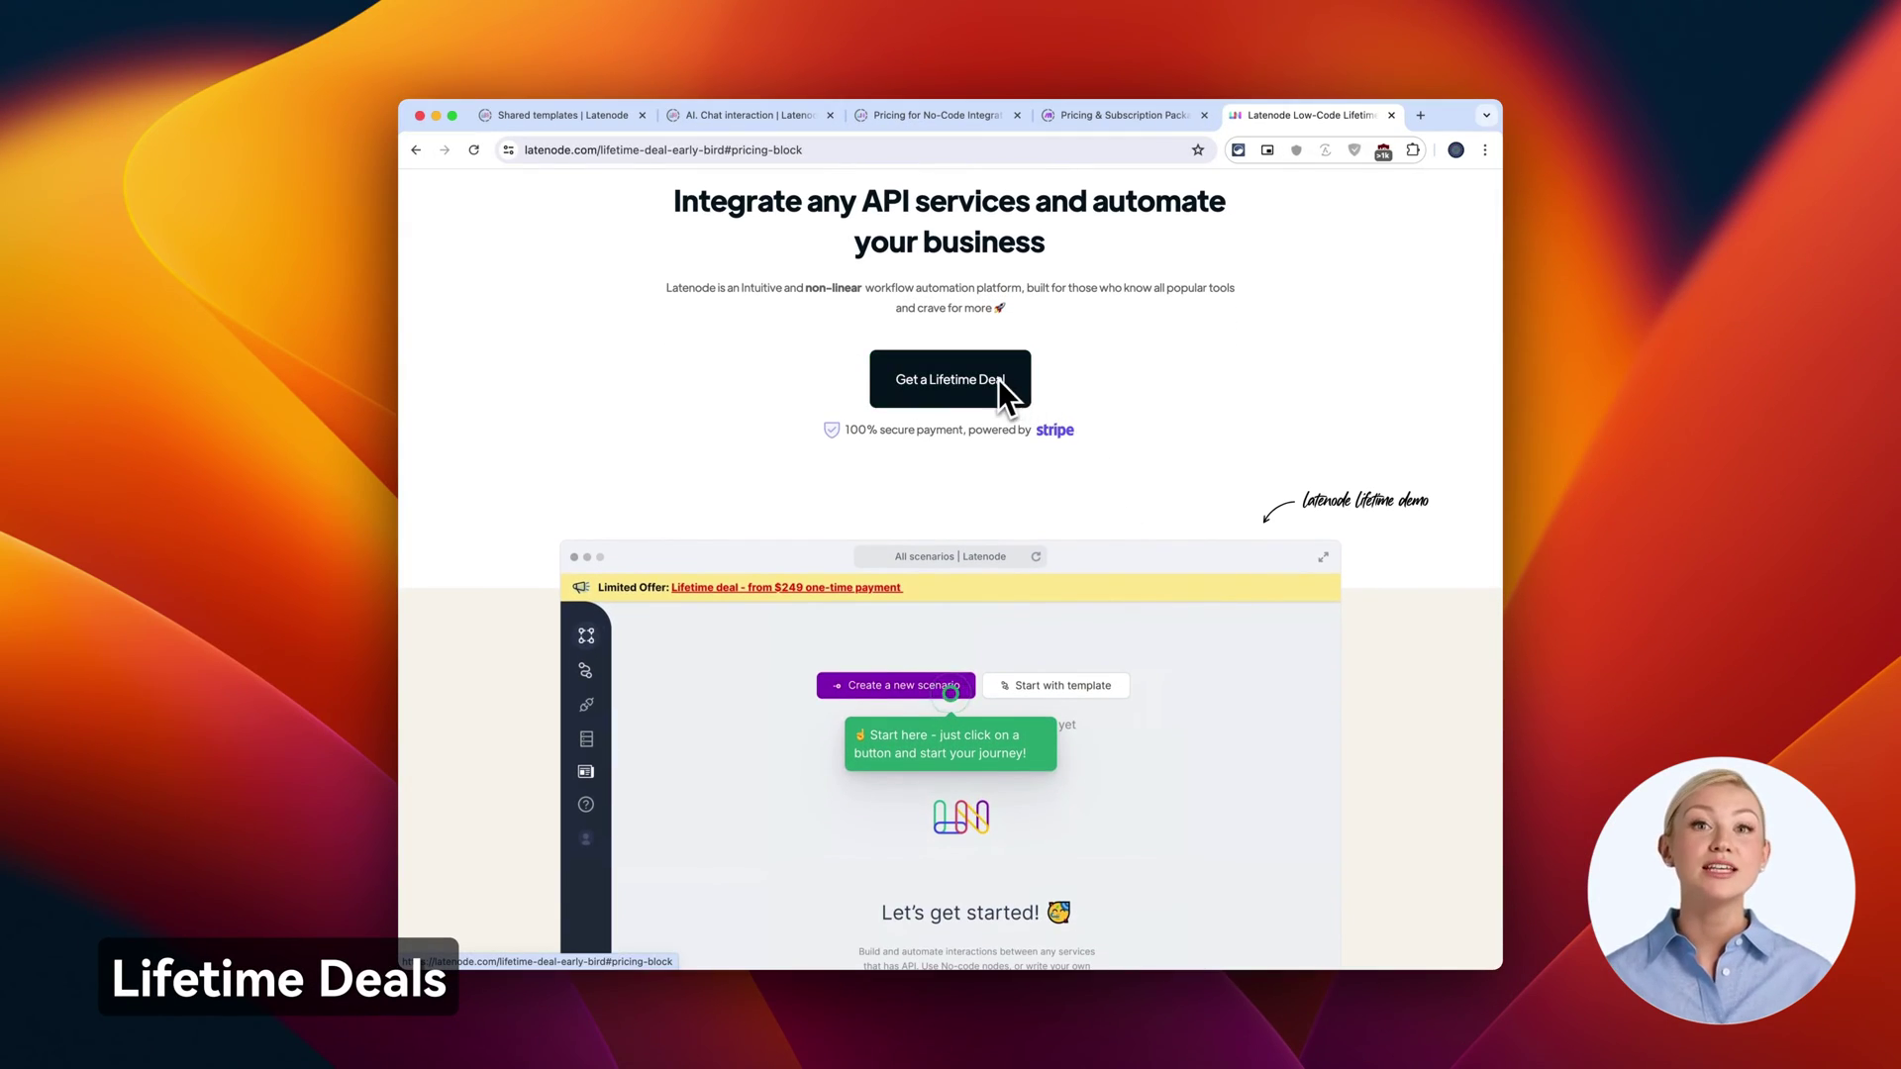
pyautogui.scroll(-5, 998, 378)
pyautogui.scroll(-5, 997, 380)
pyautogui.scroll(-5, 996, 378)
pyautogui.scroll(-5, 997, 379)
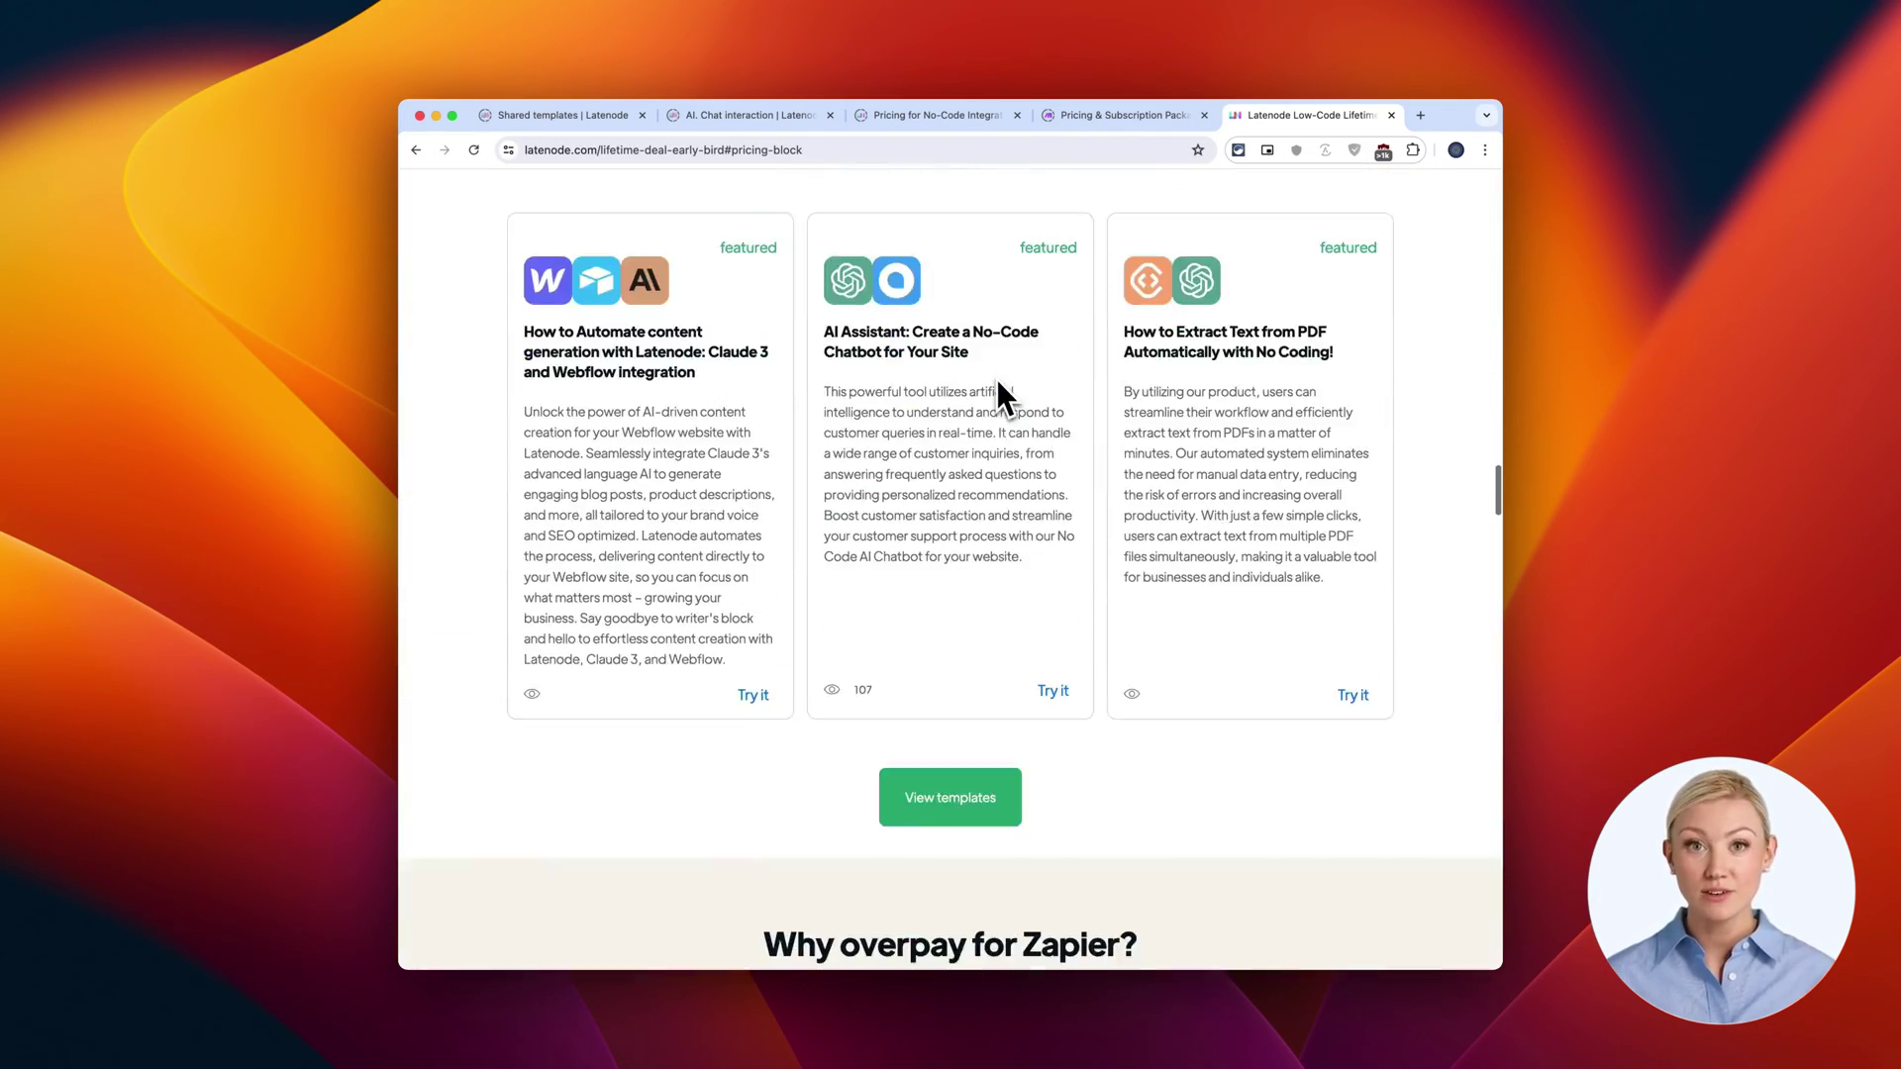
pyautogui.scroll(-5, 997, 389)
pyautogui.scroll(-5, 996, 389)
pyautogui.scroll(-5, 997, 389)
pyautogui.scroll(-5, 996, 389)
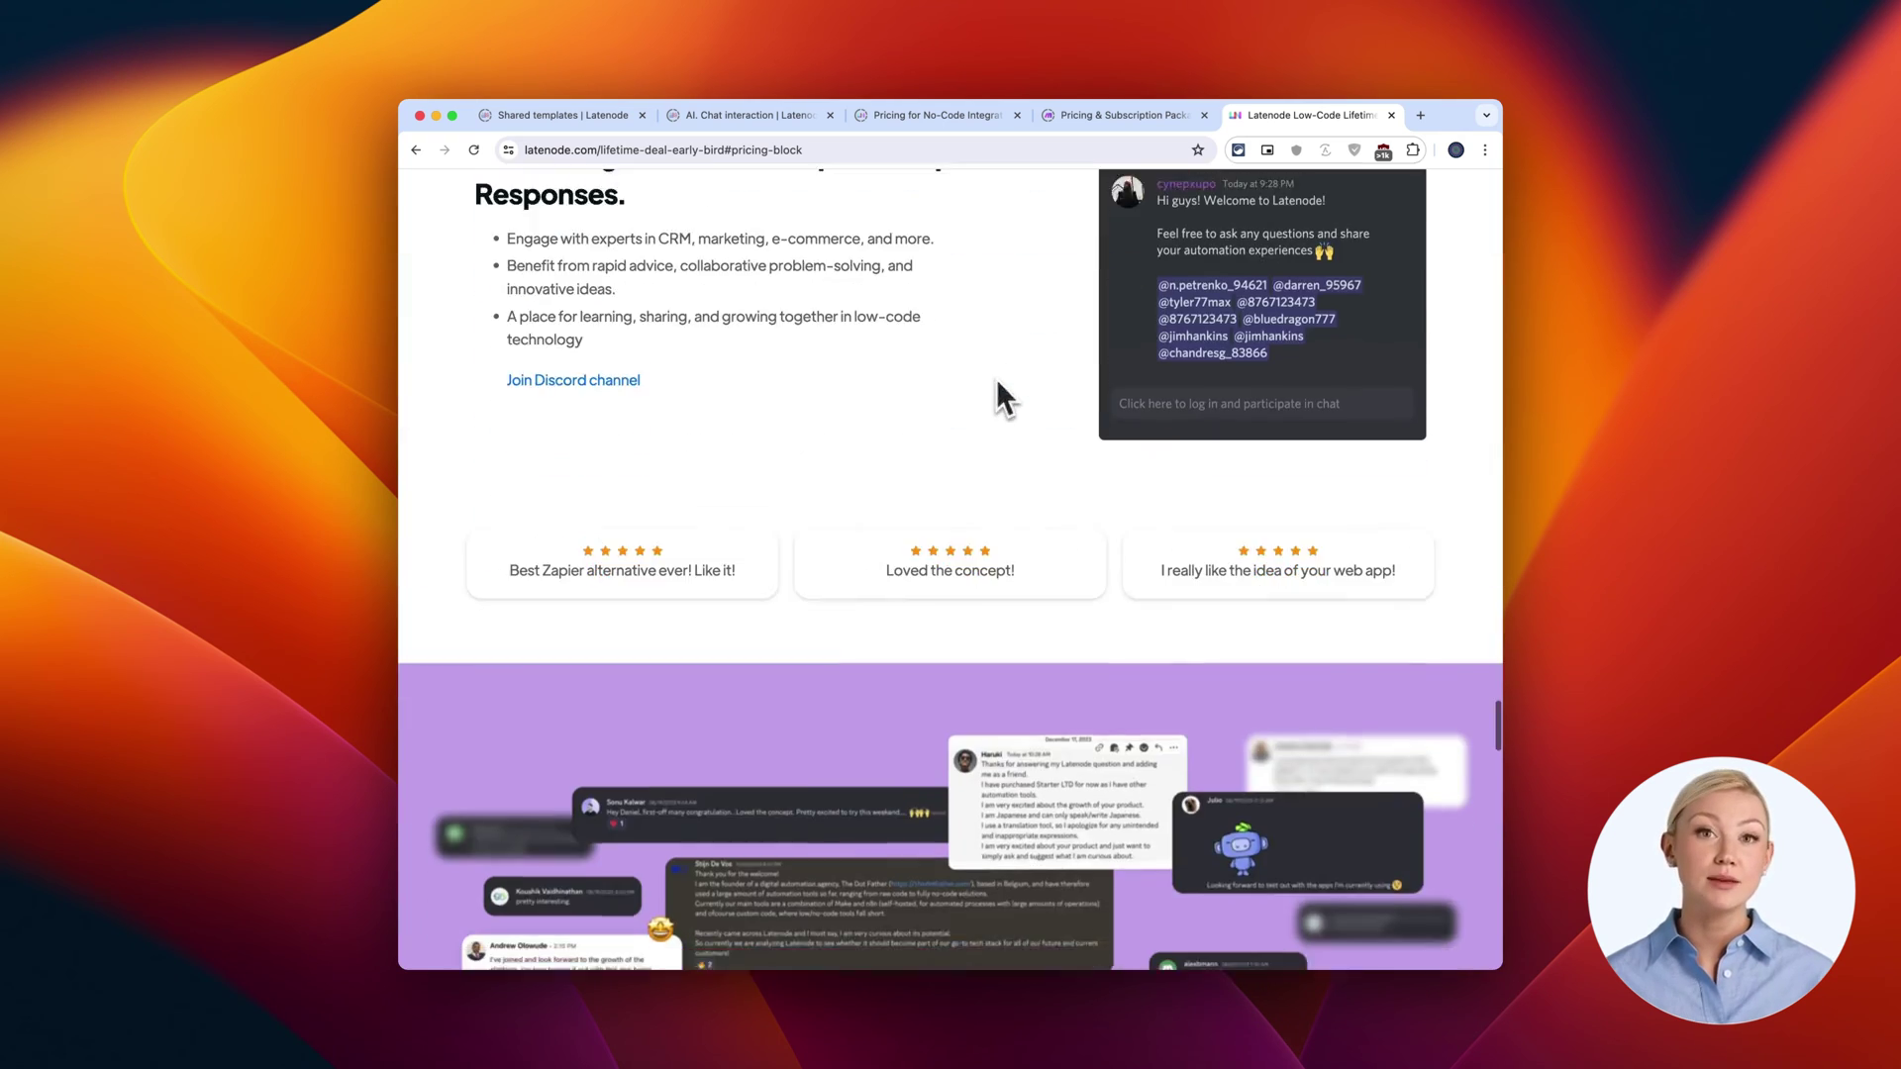
pyautogui.scroll(-5, 996, 379)
pyautogui.scroll(-3, 997, 384)
pyautogui.scroll(-2, 997, 386)
pyautogui.scroll(-1, 997, 388)
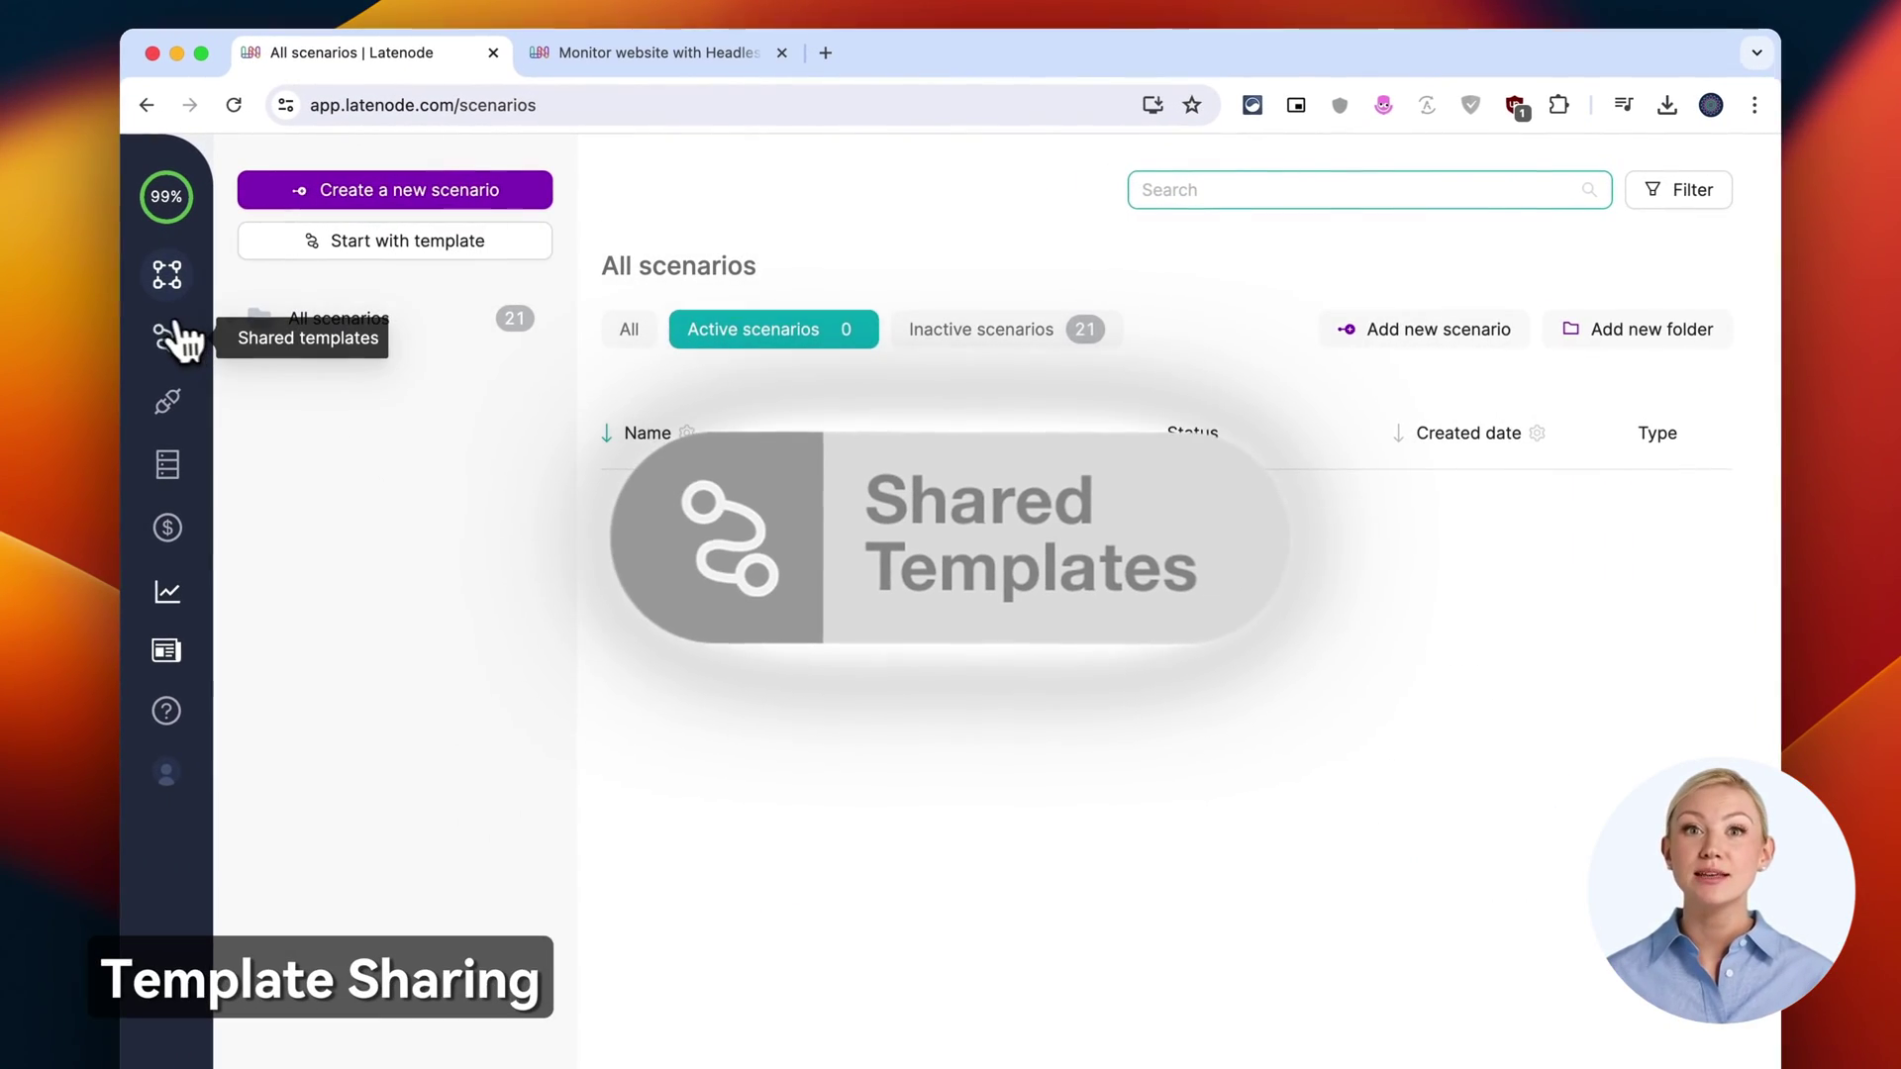
# View Latenode's shared templates, then check and close Make's Google Sheets Get inputs settings.
pyautogui.click(180, 341)
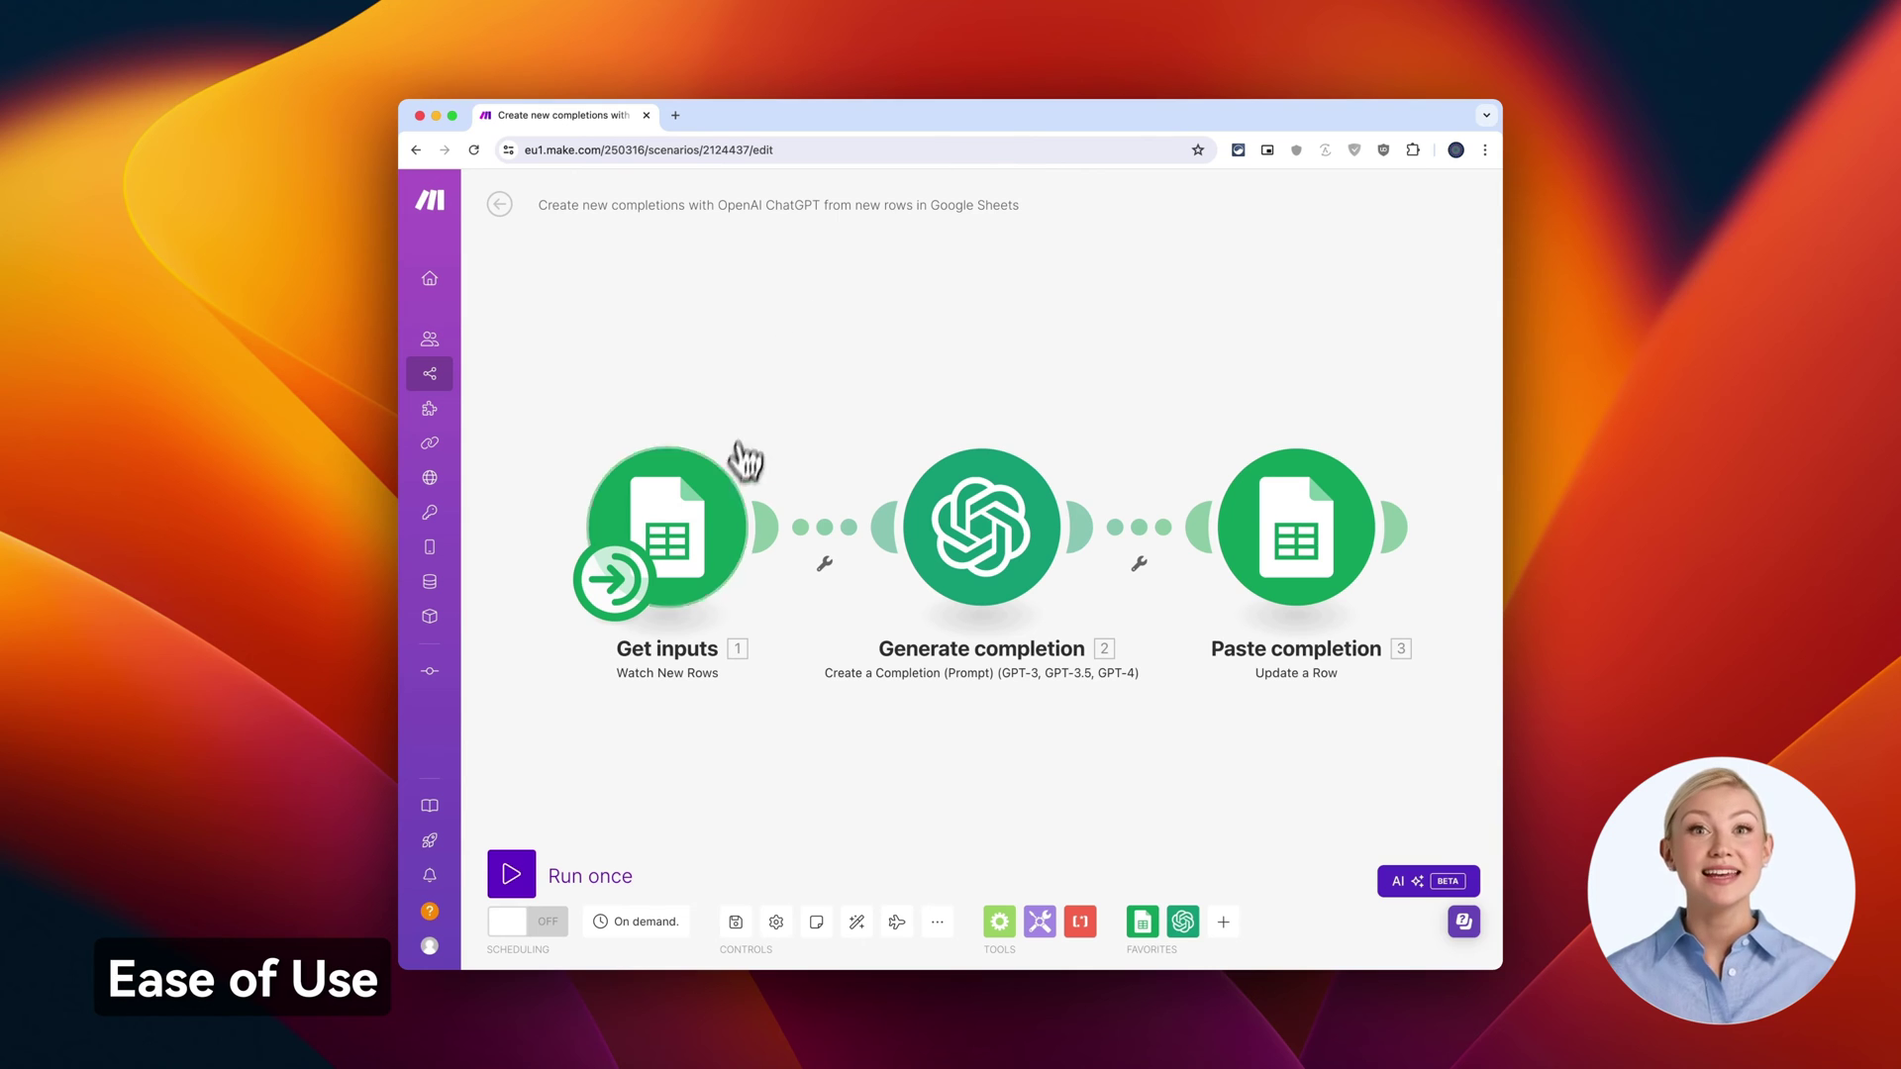
pyautogui.click(713, 543)
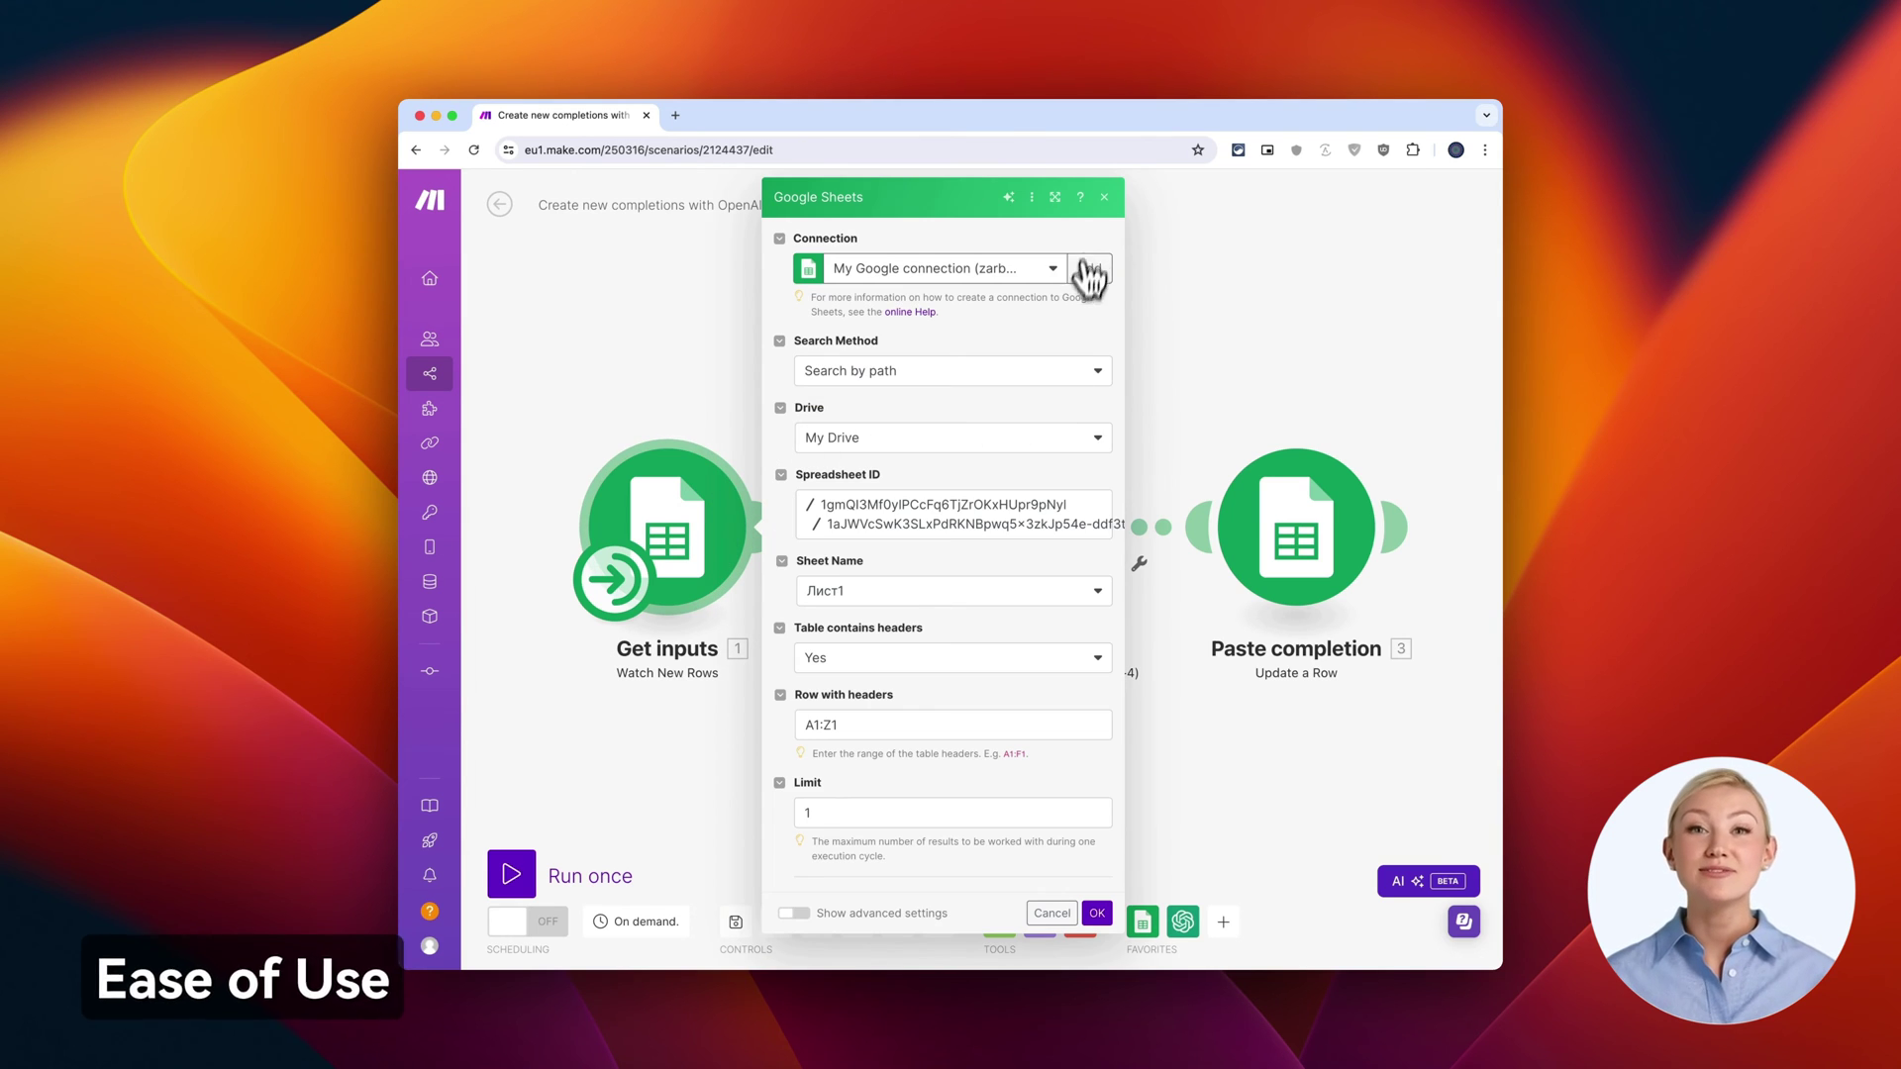
pyautogui.click(1106, 204)
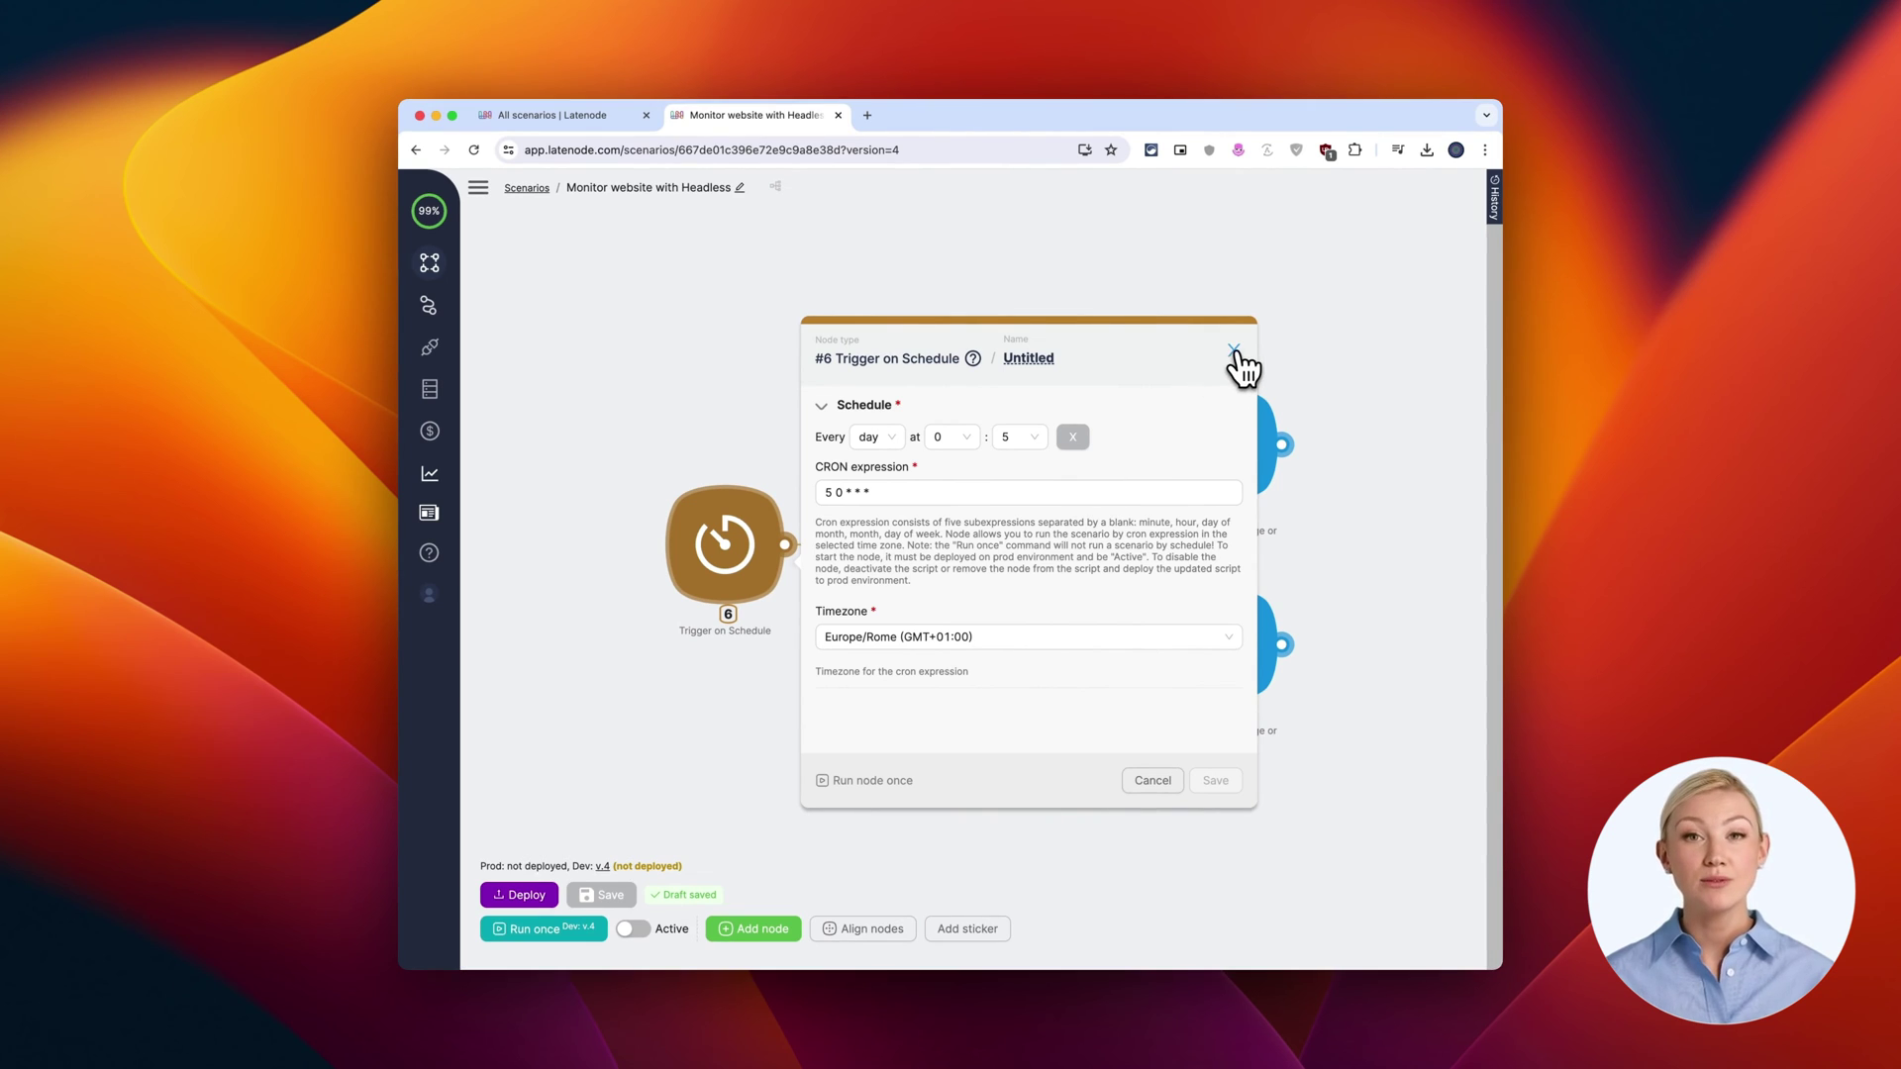
# Close the Trigger on Schedule settings and open the Headless browser node's code.
pyautogui.click(1235, 355)
pyautogui.click(960, 538)
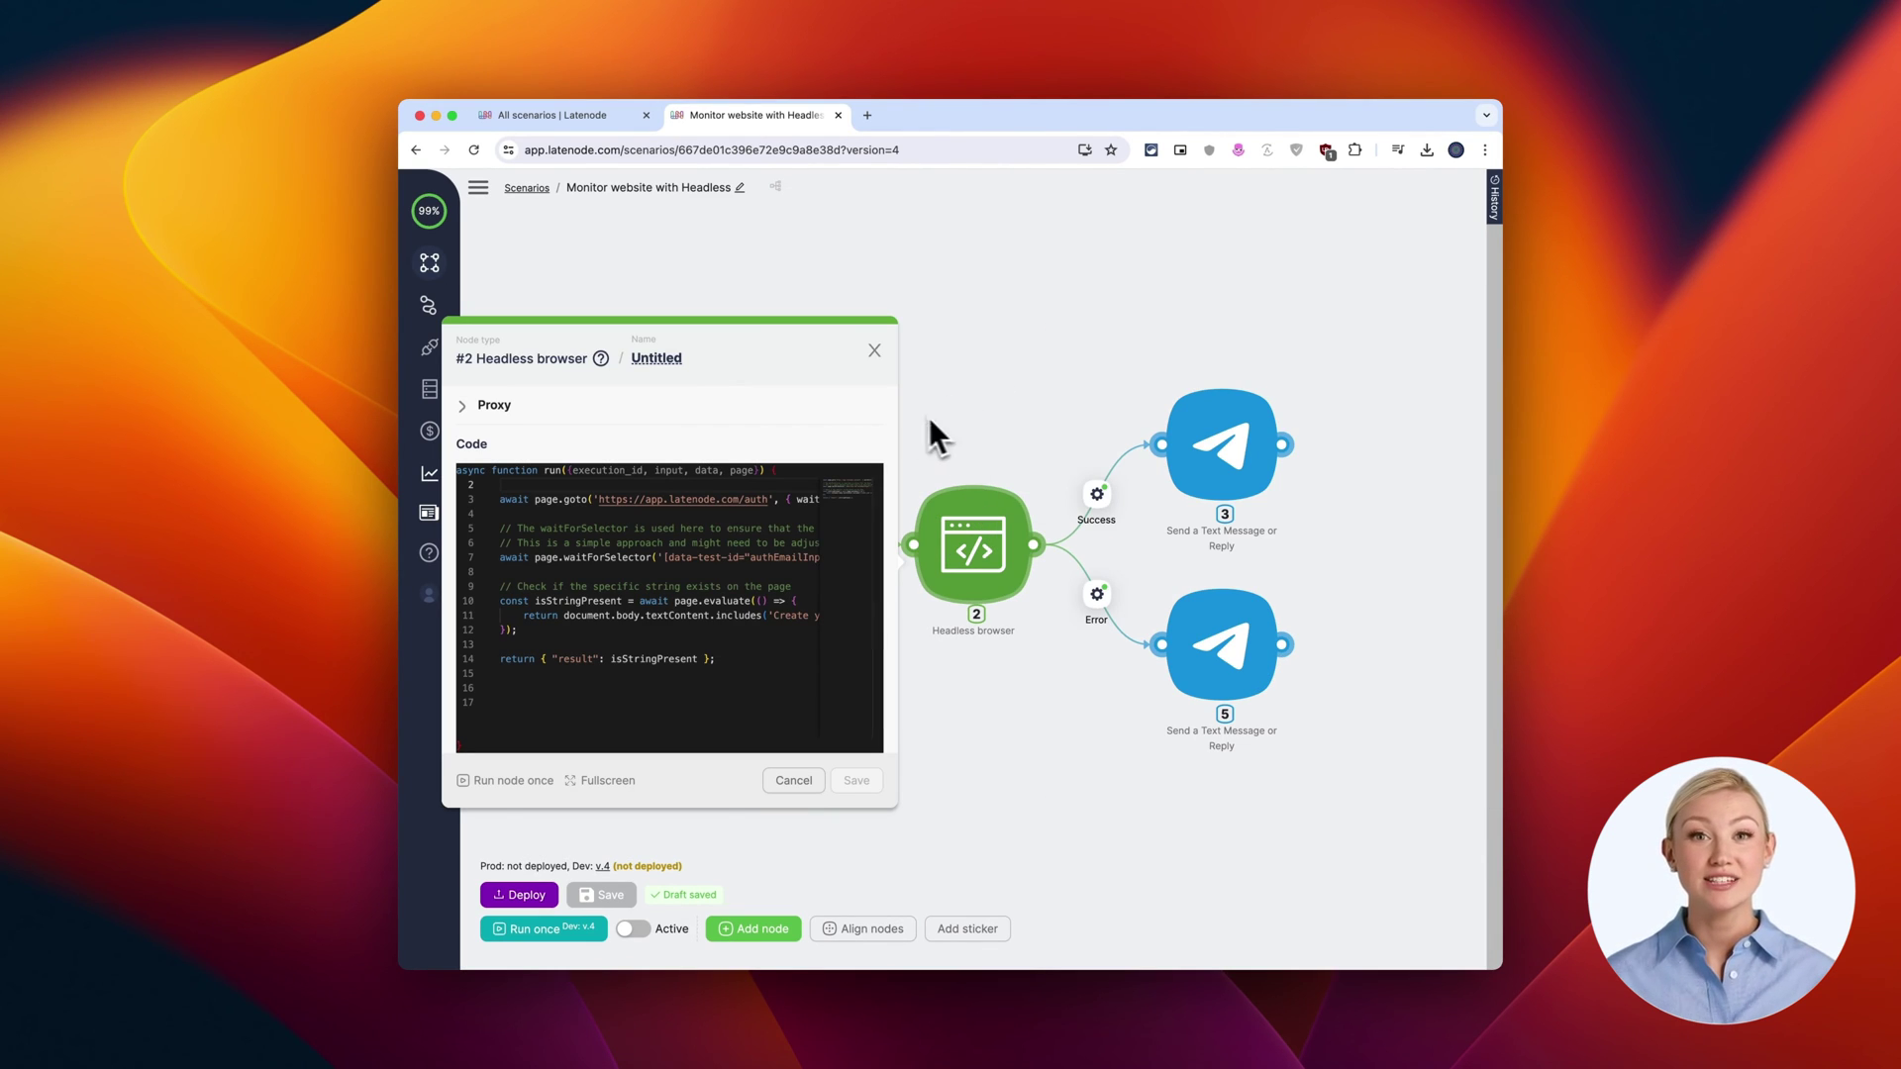